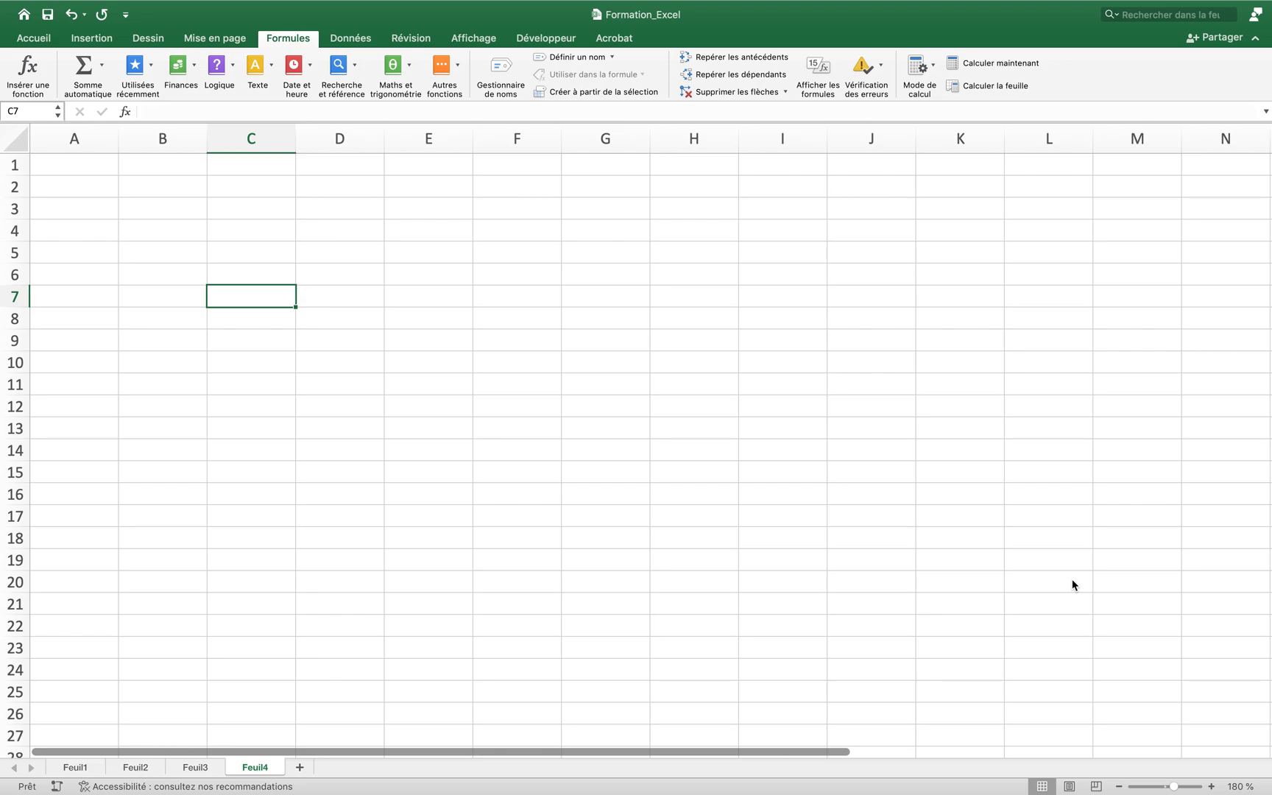
# Enter the headers Valeur 1, Valeur 2 and Valeur 3 in cells C6, D6 and E6.
pyautogui.click(250, 263)
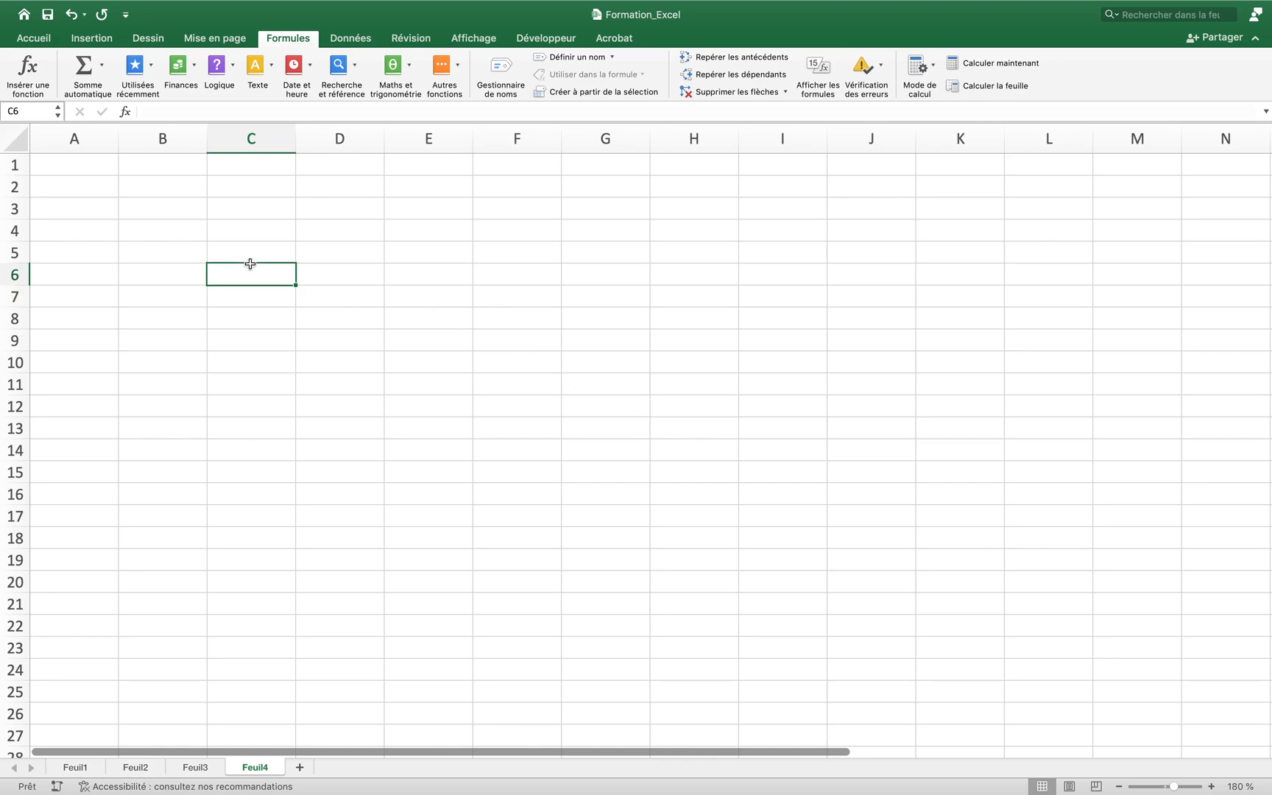
pyautogui.write('Valeur 1')
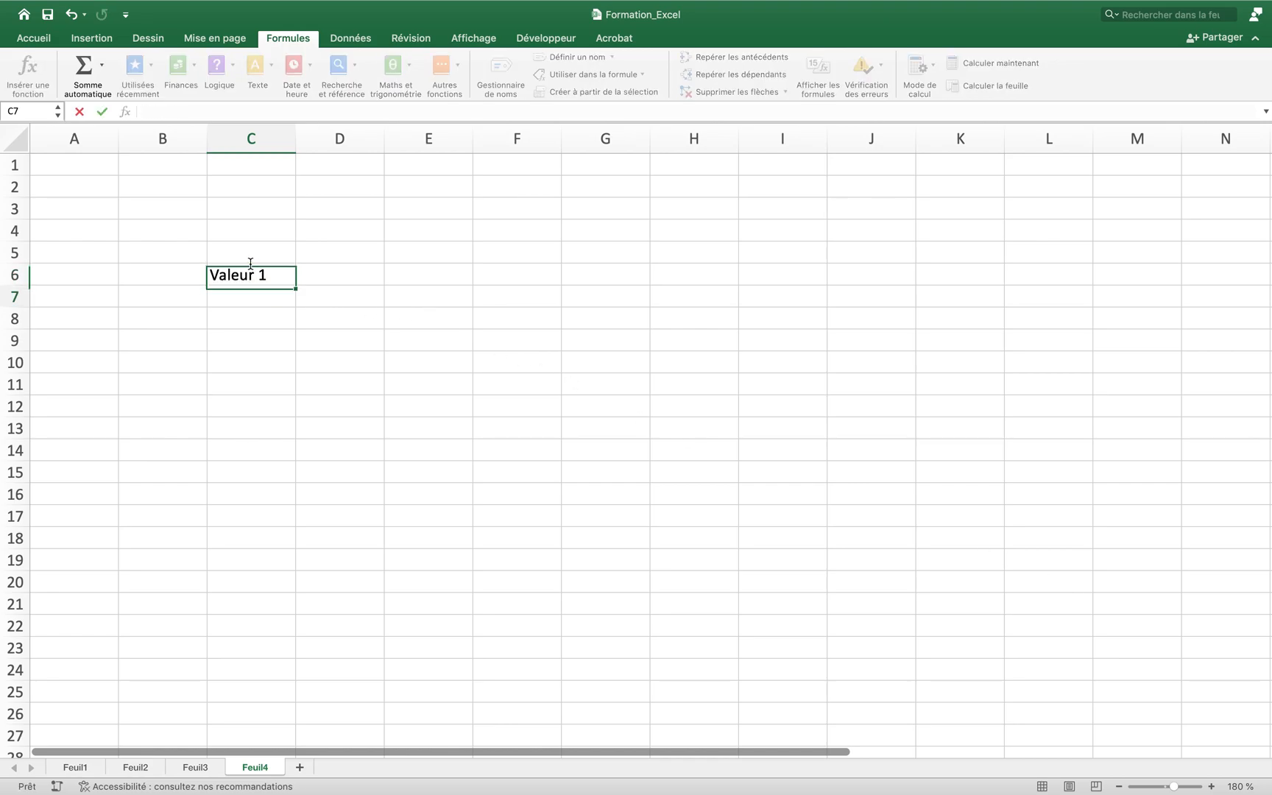
pyautogui.press('Up')
pyautogui.press('Right')
pyautogui.write('Va')
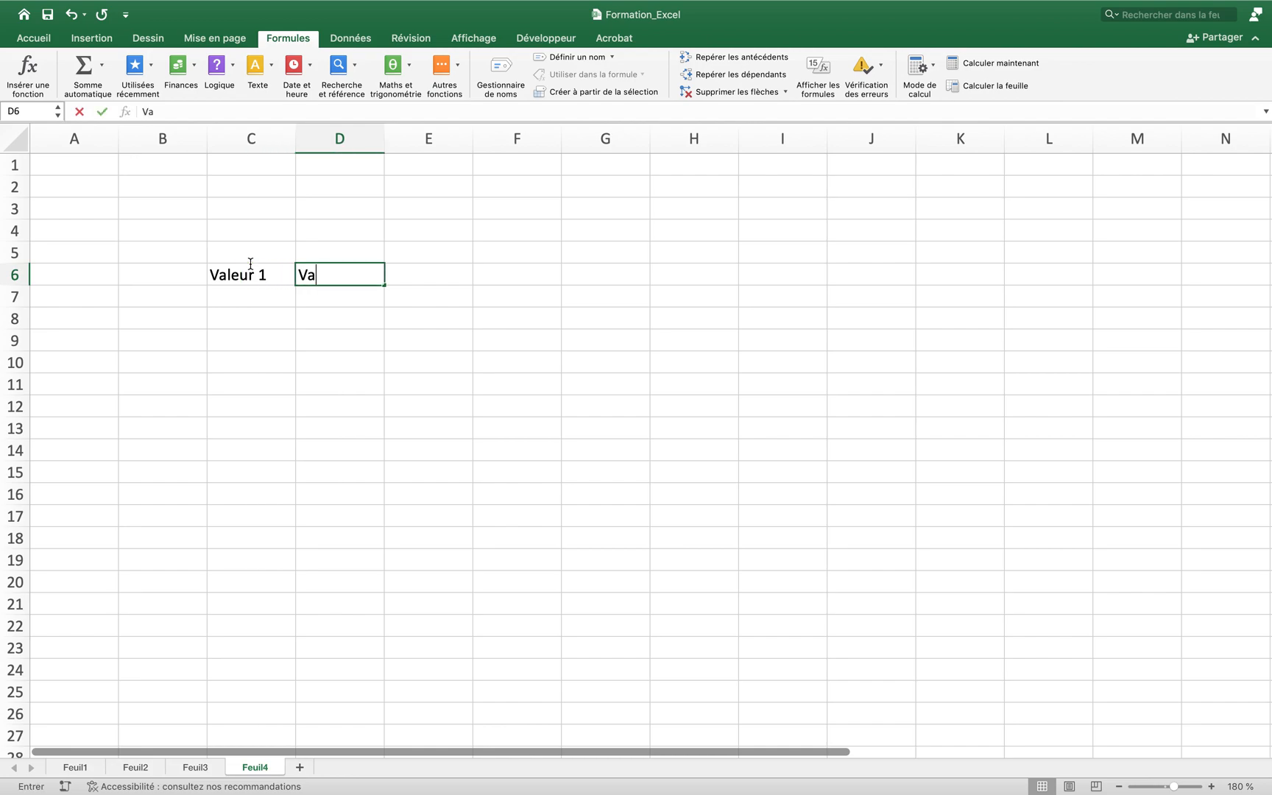
pyautogui.write('leur 2')
pyautogui.press('Tab')
pyautogui.write('Valeur 3')
pyautogui.press('Return')
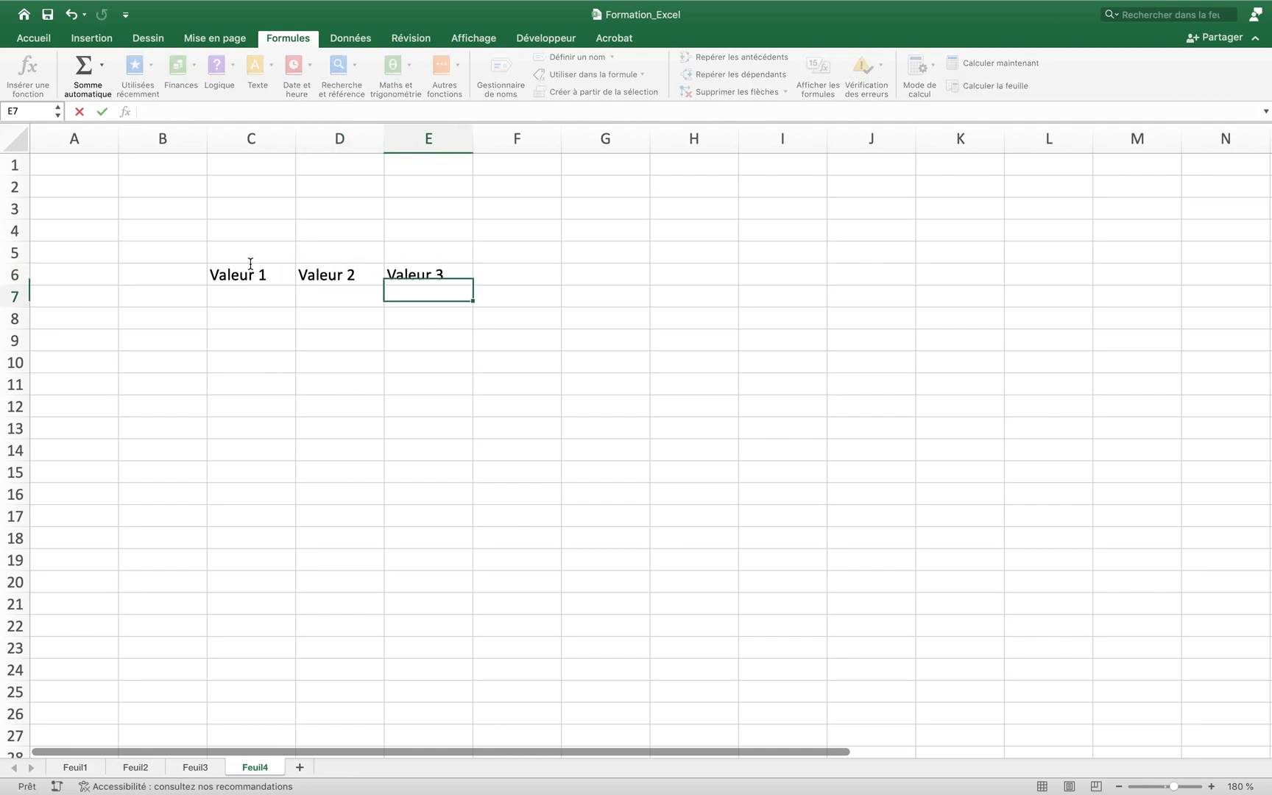
# Fill in the values beneath the headers: 35 in C7, 35 in D7 and 20 in E7.
pyautogui.write('35')
pyautogui.press('Return')
pyautogui.press('Up')
pyautogui.press('Right')
pyautogui.write('35')
pyautogui.press('Return')
pyautogui.press('Up')
pyautogui.press('Right')
pyautogui.write('20')
pyautogui.press('Return')
pyautogui.press('Down')
# Enter in C14 the text "SI( Test logique ; Calcul à réaliser si le test logique est vrai ; Calcul à réaliser si le test logique est faux)".
pyautogui.click(248, 448)
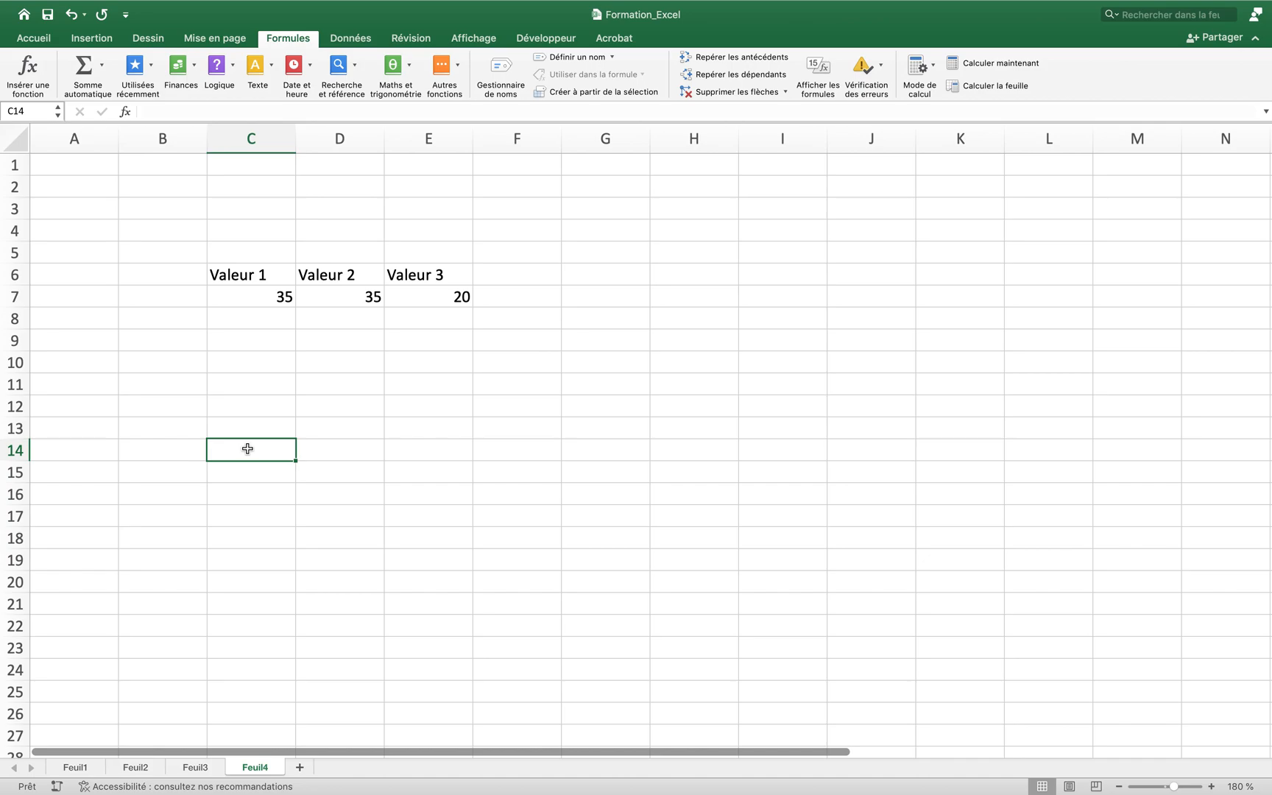
pyautogui.doubleClick(247, 448)
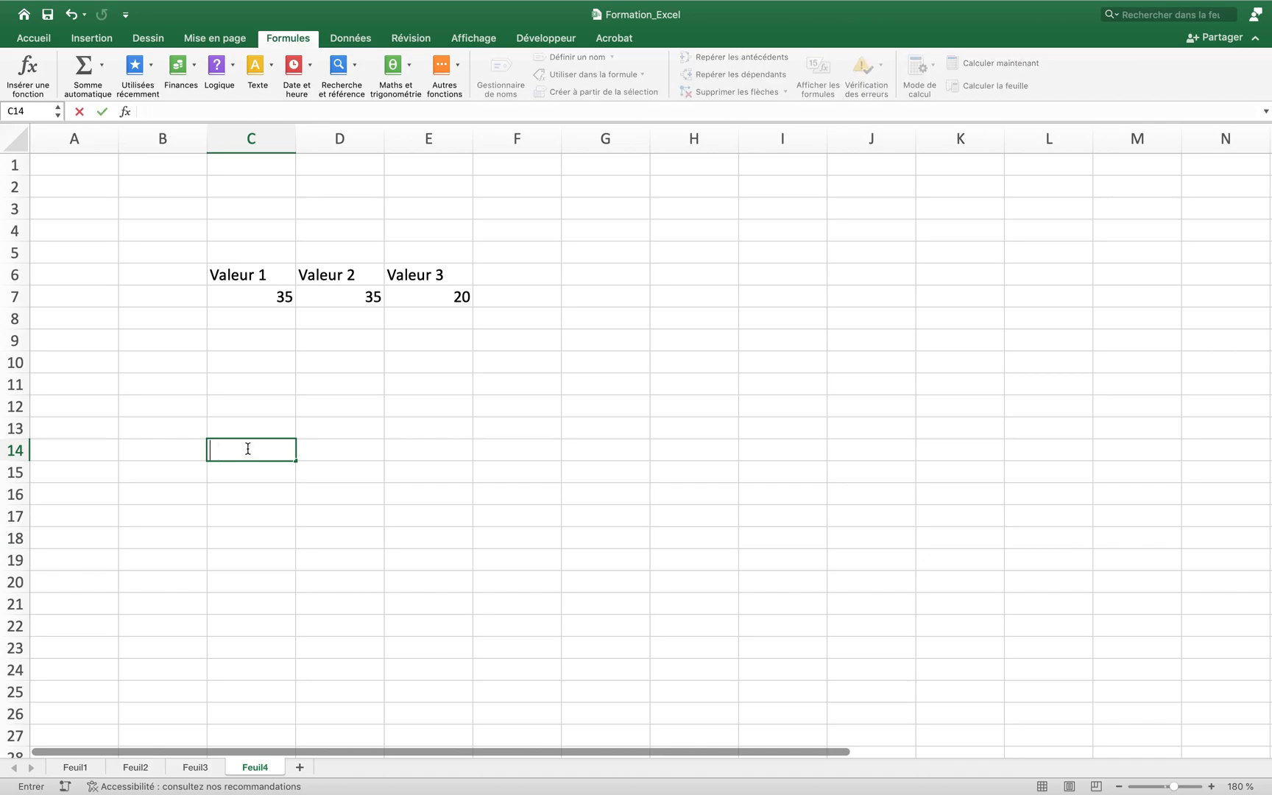
pyautogui.write('SI(')
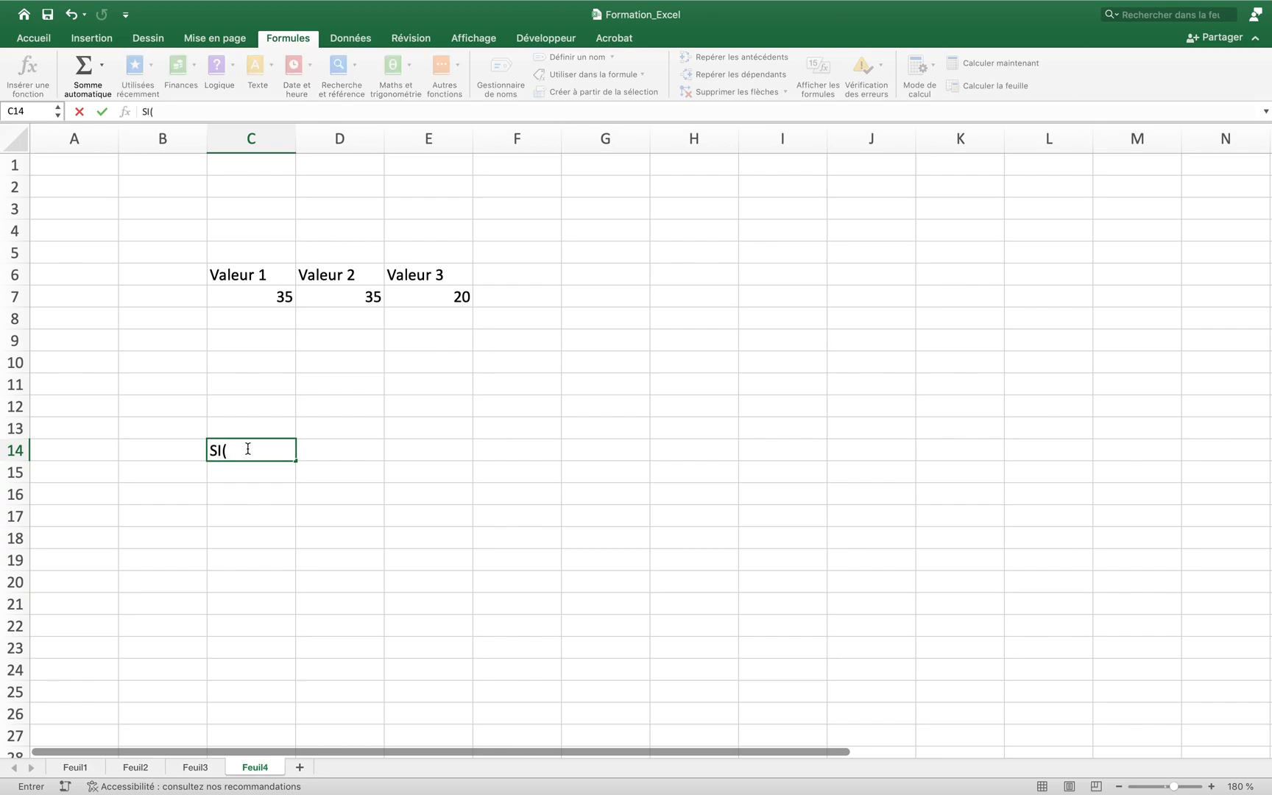
pyautogui.write(' Test logique ; Calcul à')
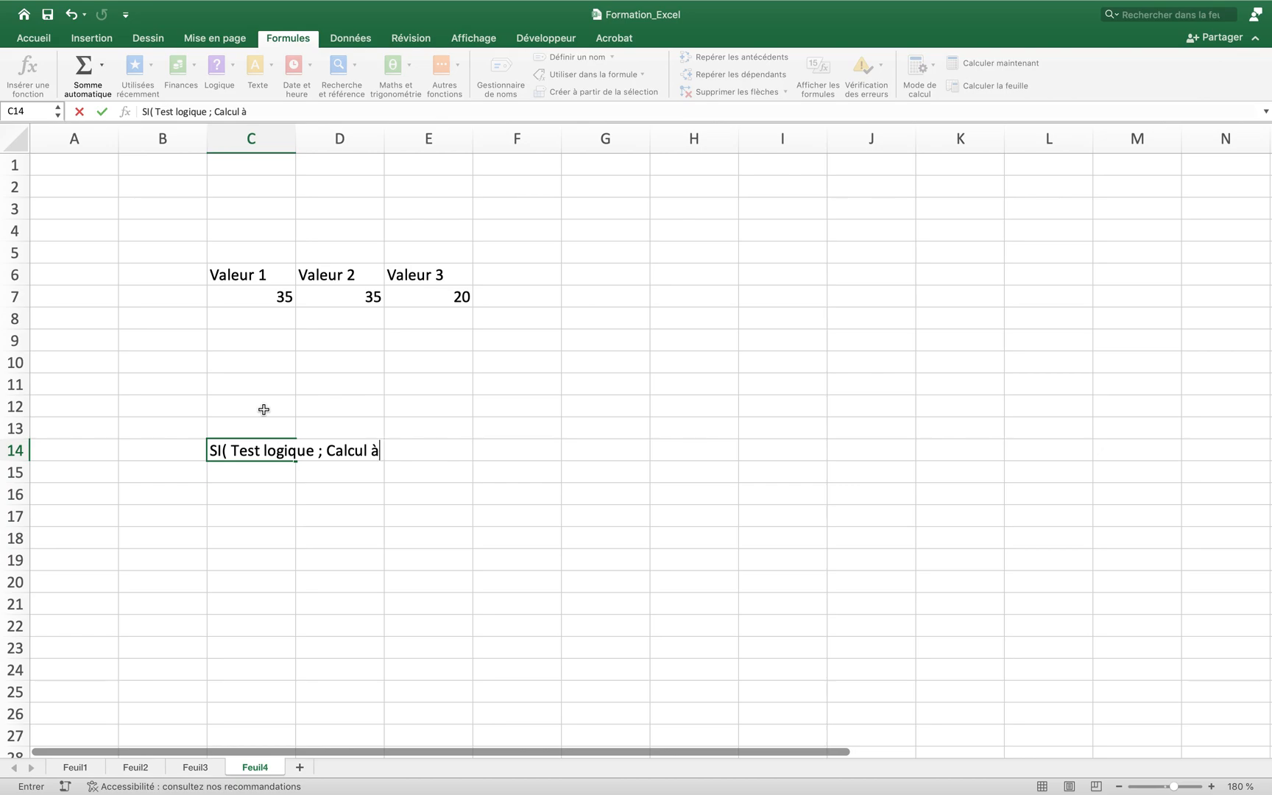
pyautogui.write(' réaliser si ')
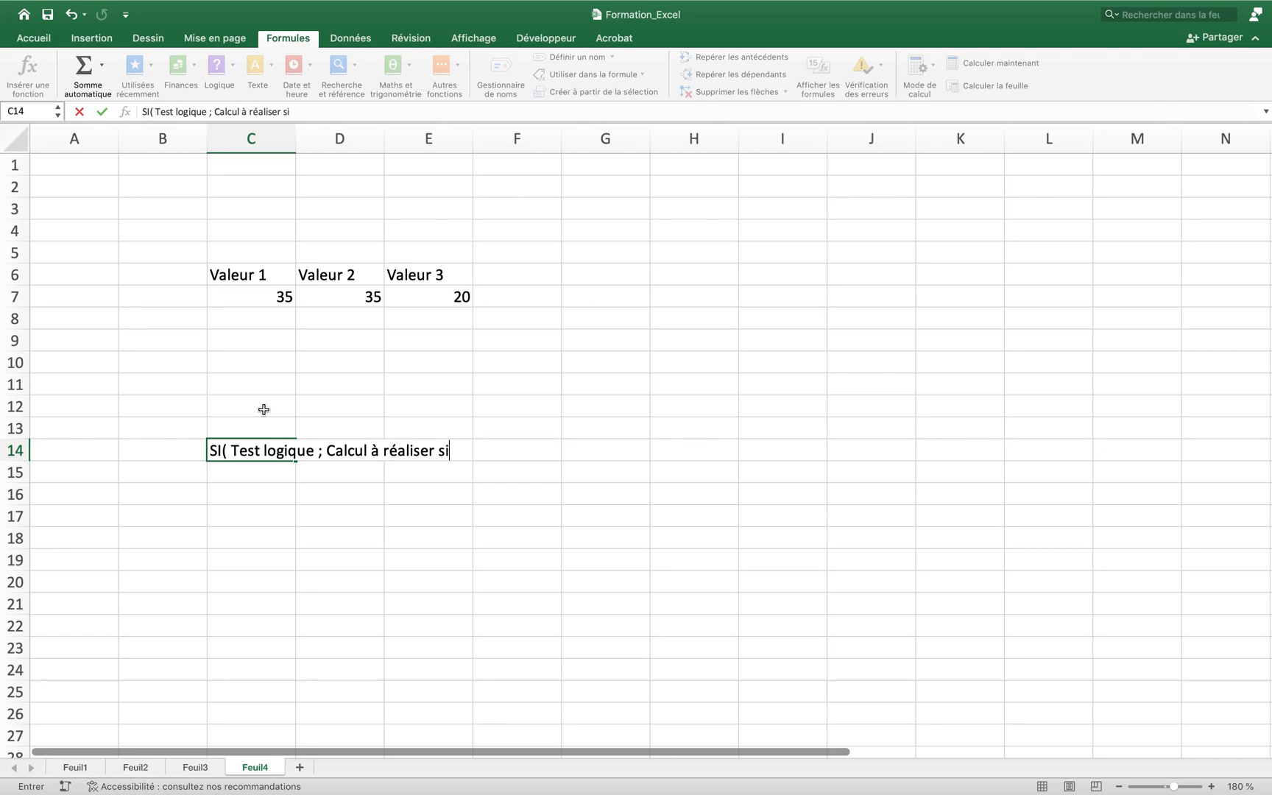
pyautogui.write('le test logiqu')
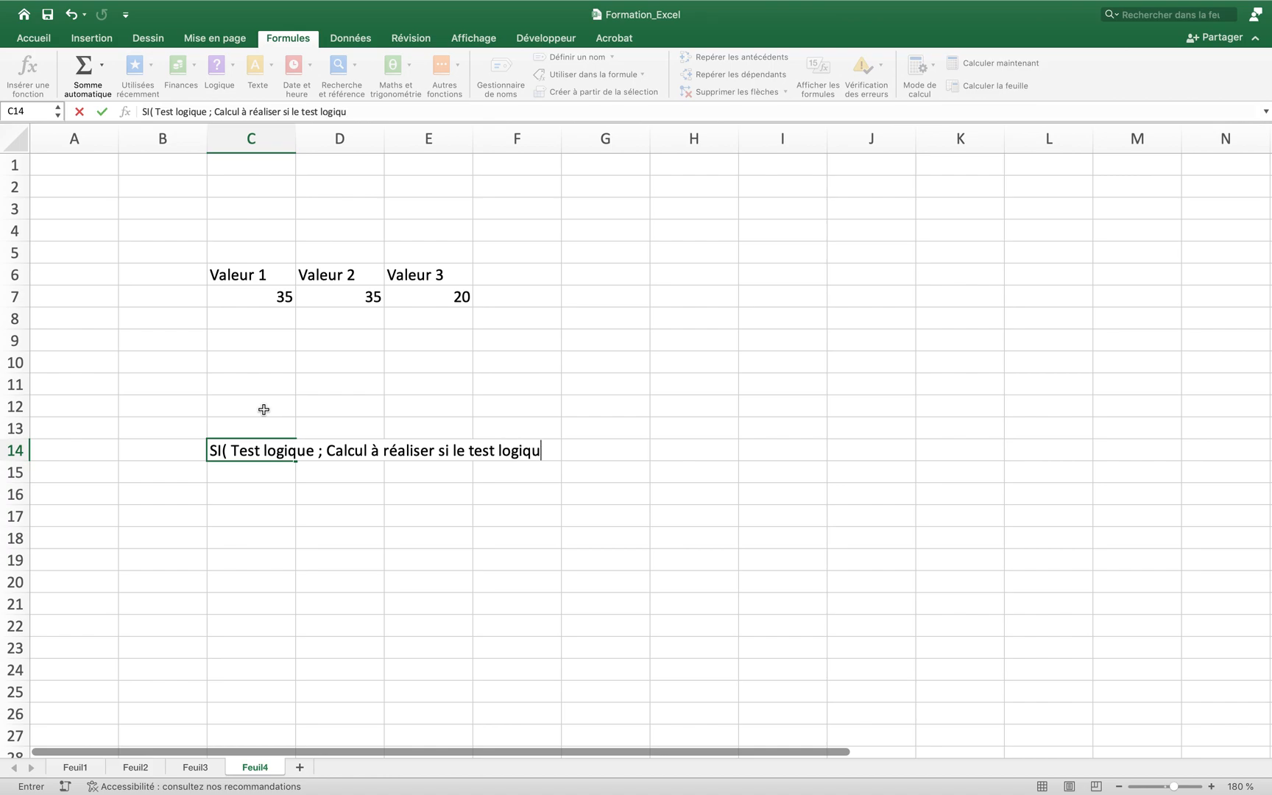
pyautogui.write('e est vrai ; Calcul ')
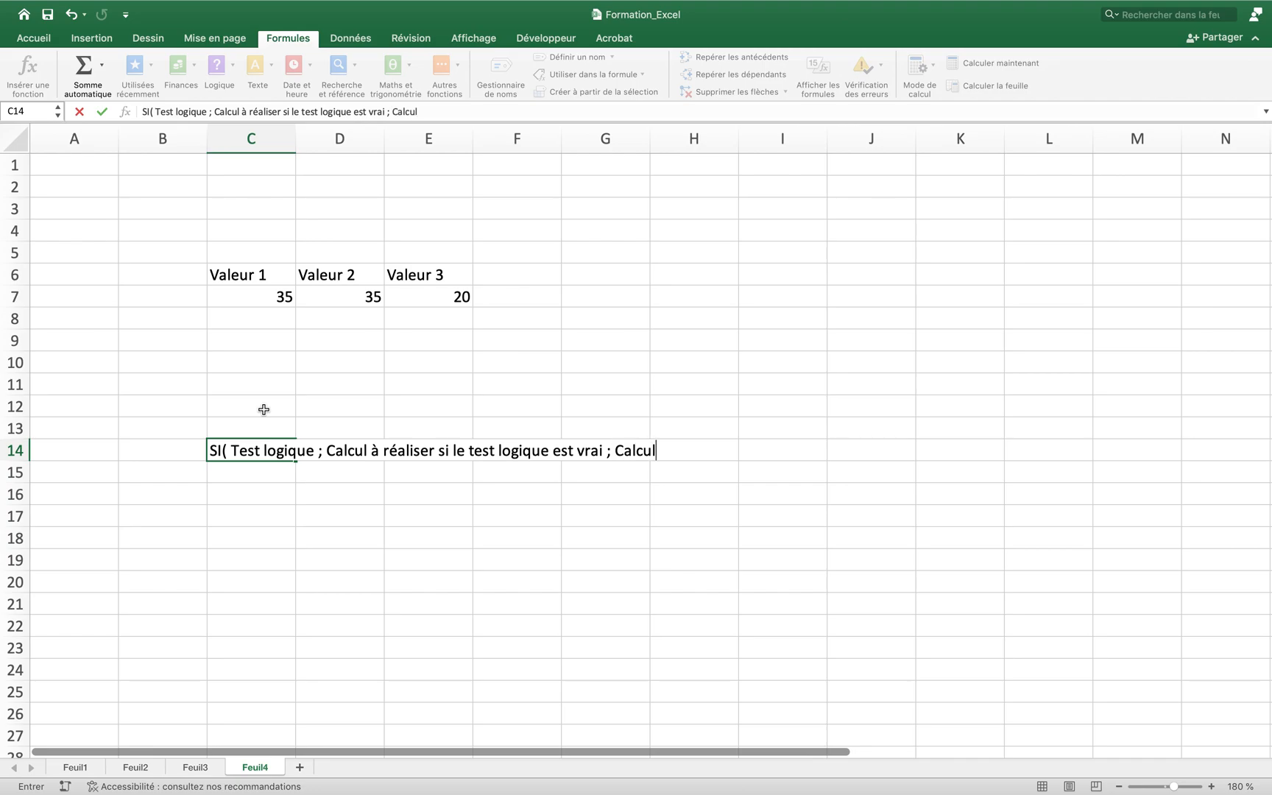
pyautogui.write('à réaliser si le test l')
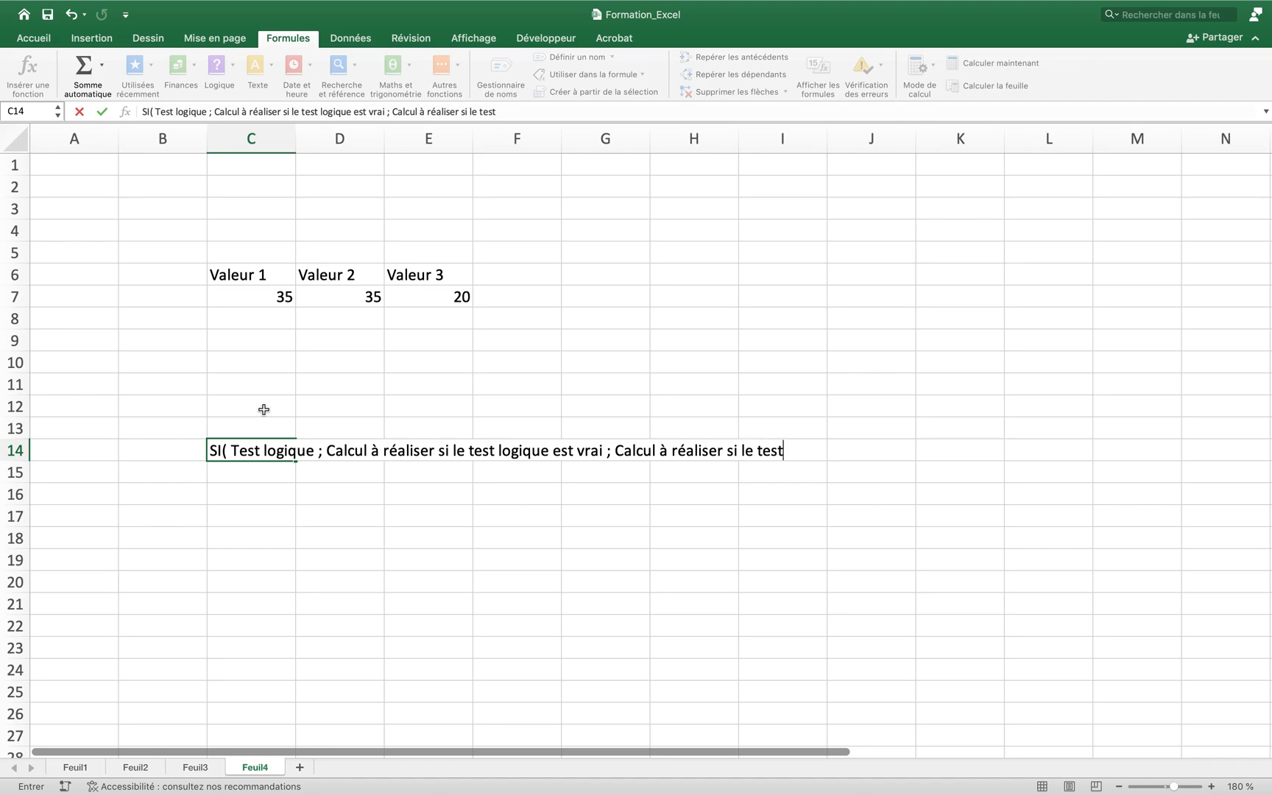
pyautogui.write('ogique est ')
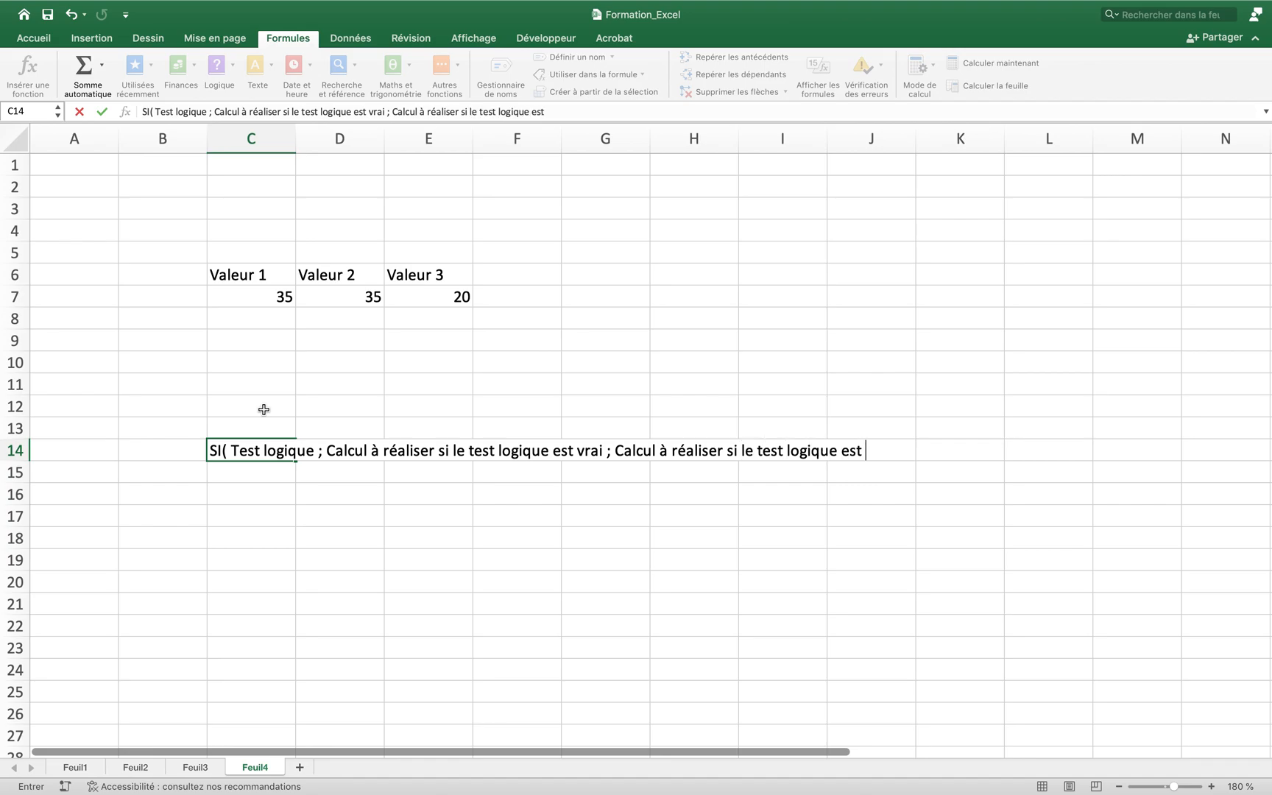
pyautogui.write('faux)')
pyautogui.press('Return')
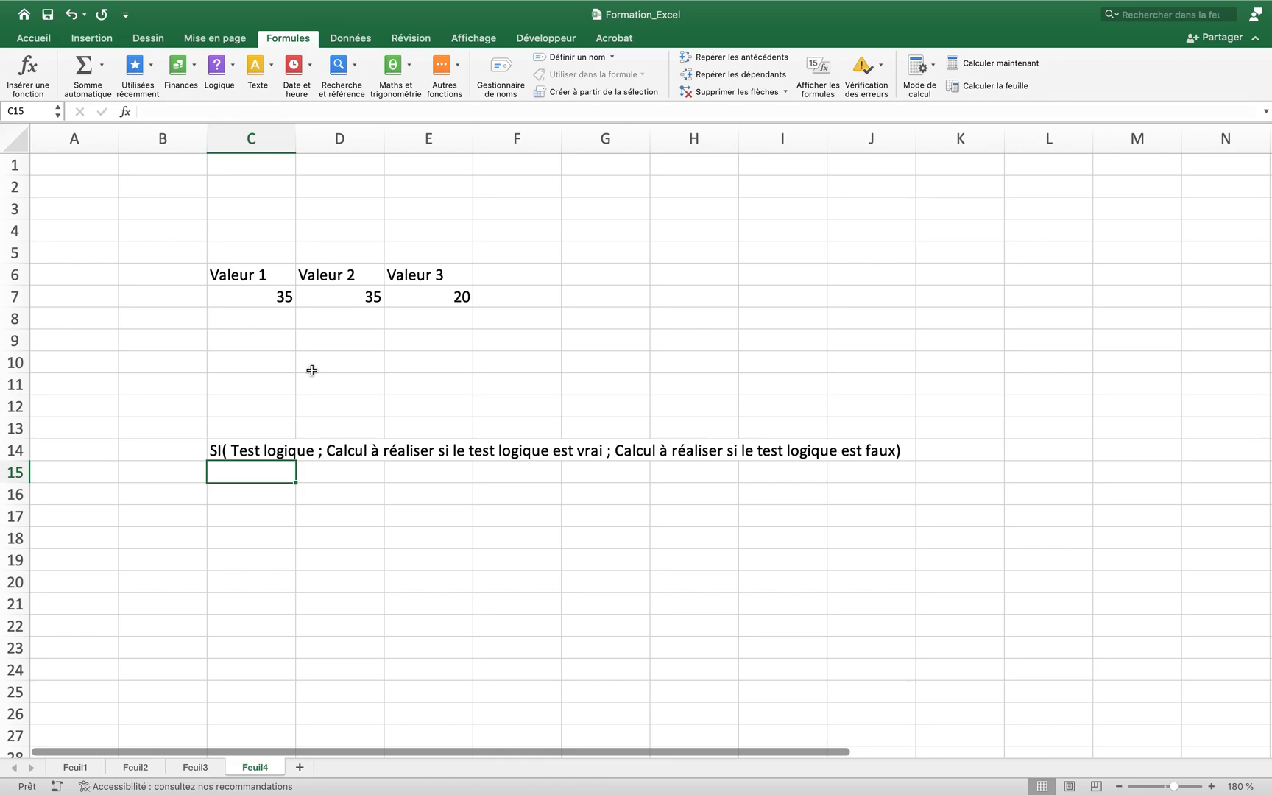
# Start an SI formula in cell H6 with the logical test C7=D7 as its first argument.
pyautogui.click(691, 277)
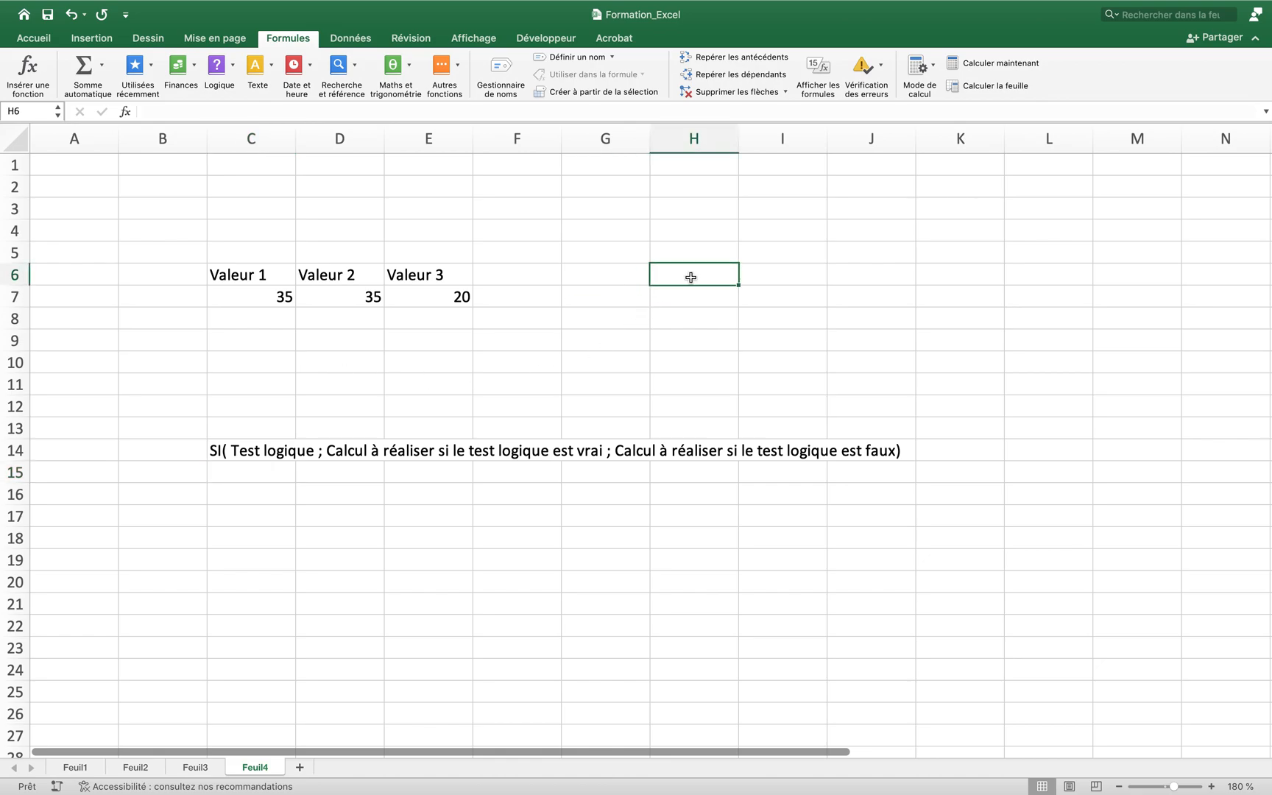
pyautogui.write('=si')
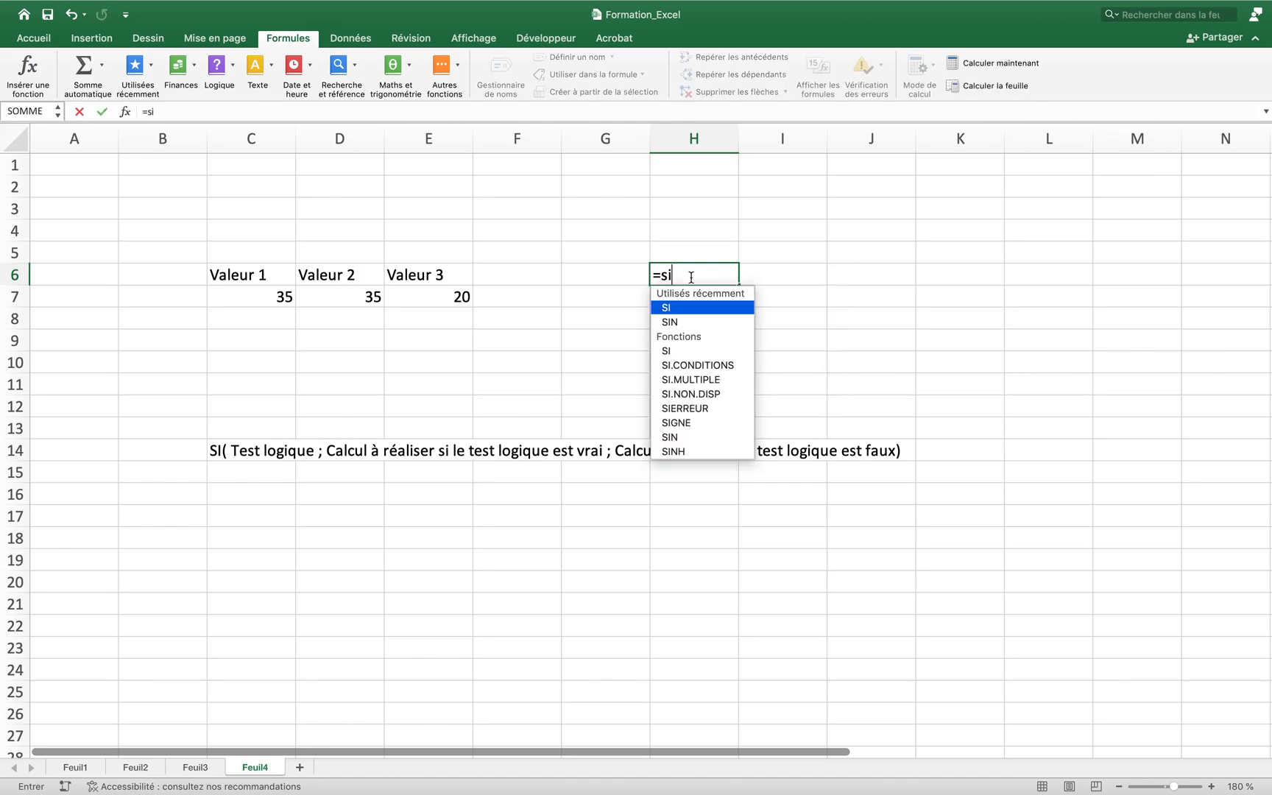
pyautogui.press('Tab')
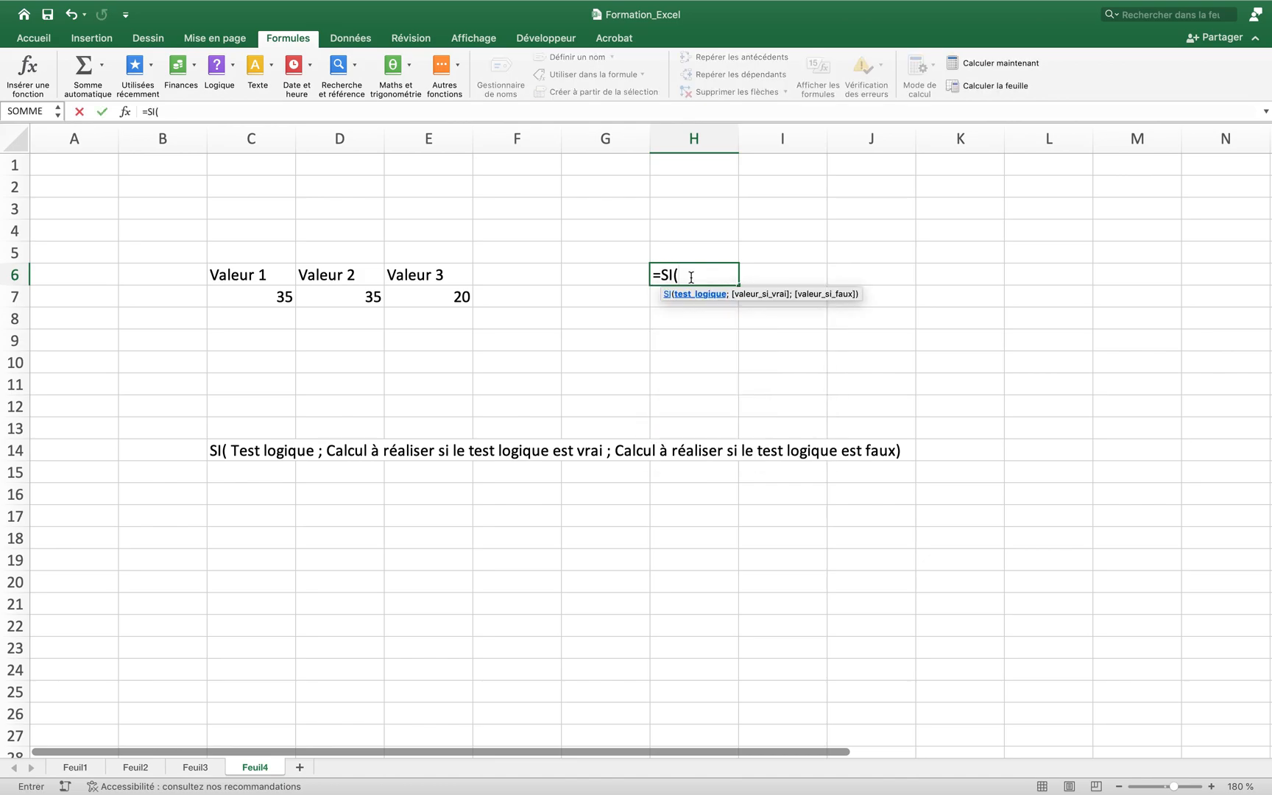
pyautogui.click(253, 297)
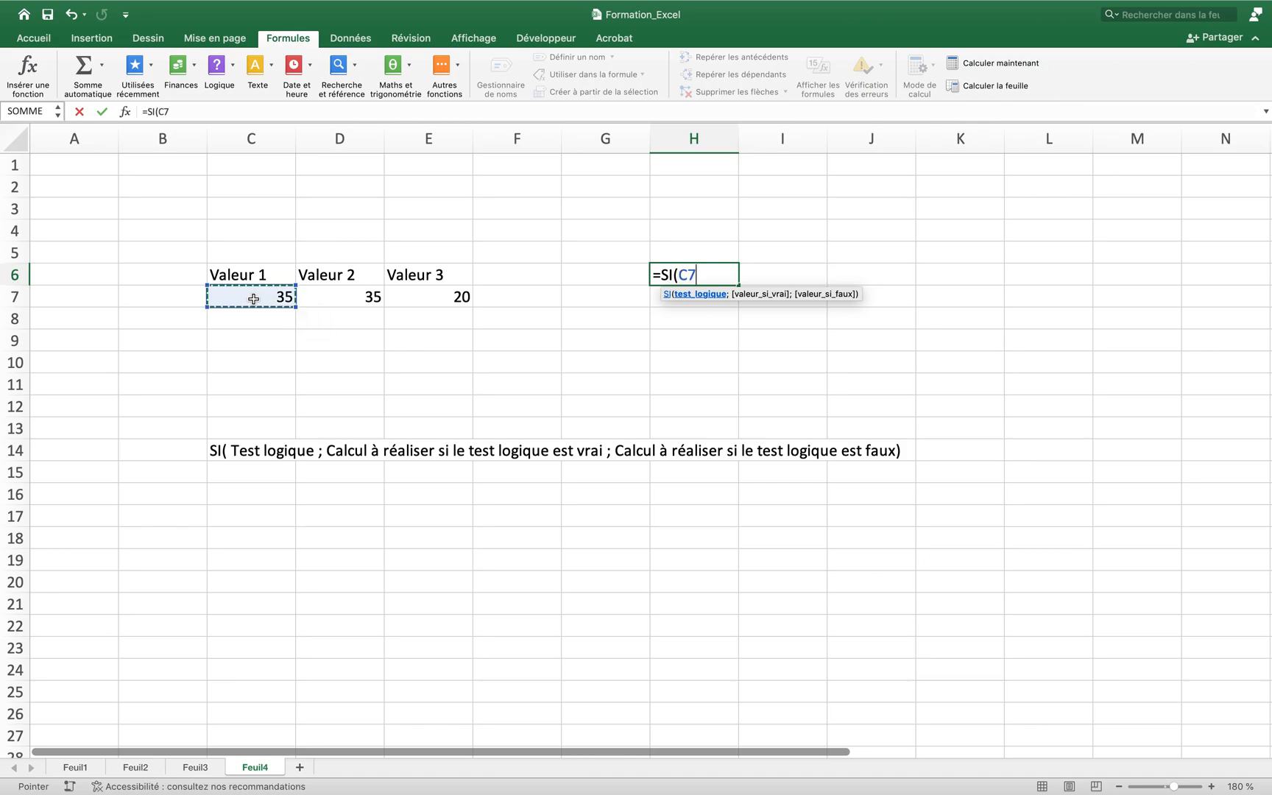
pyautogui.write('=')
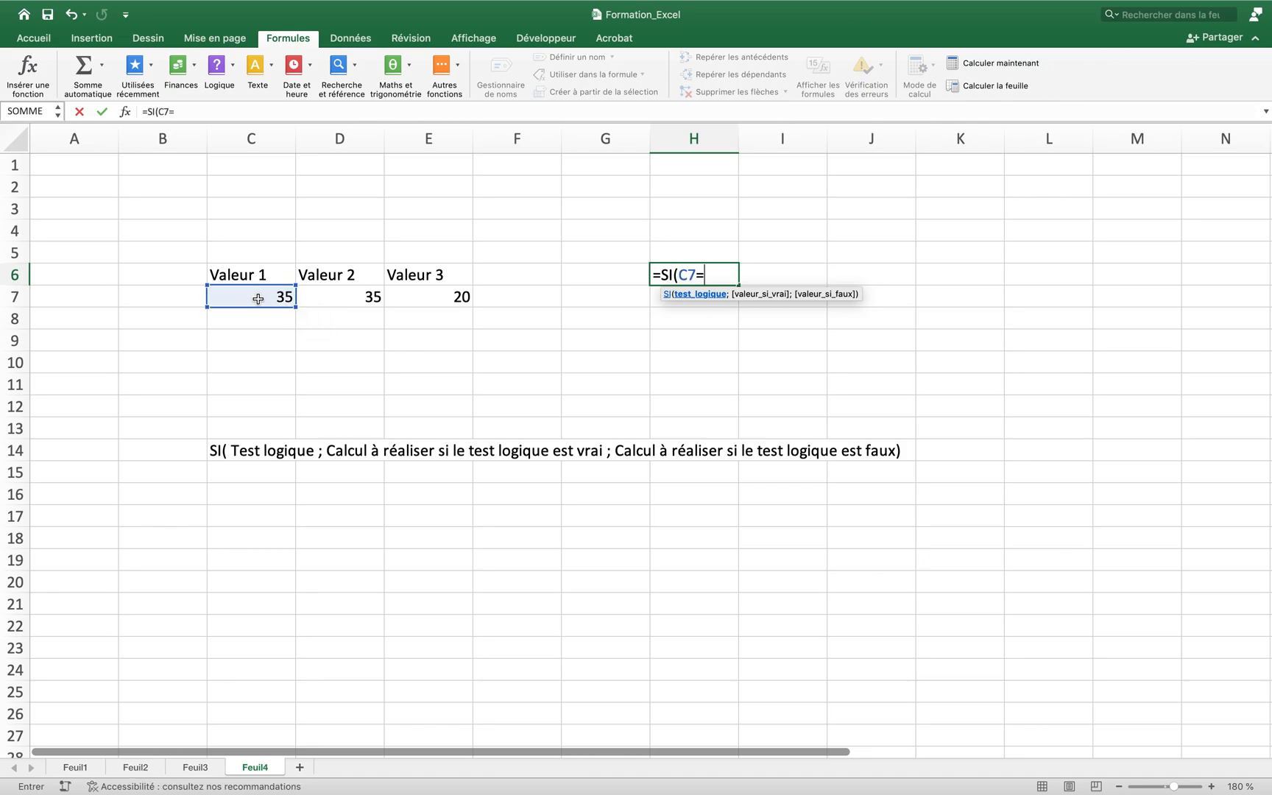
pyautogui.click(341, 298)
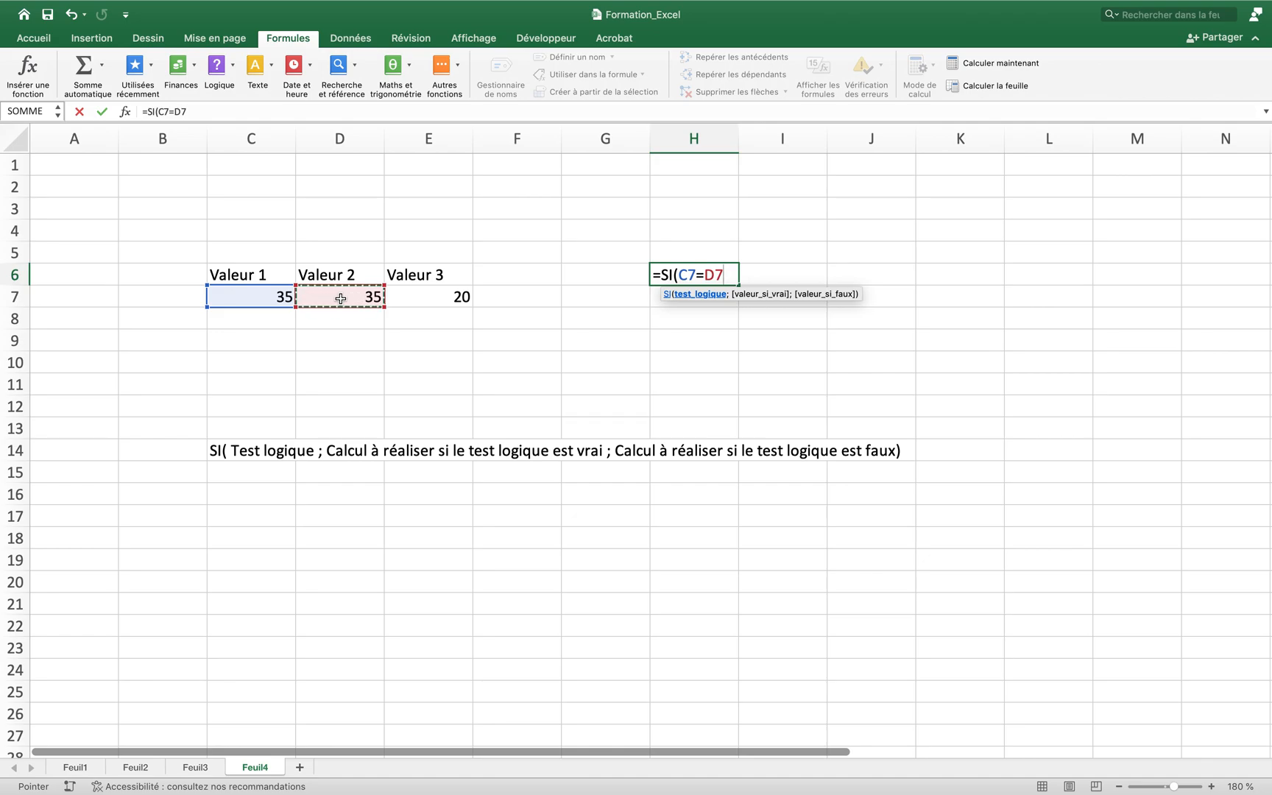
pyautogui.write(';')
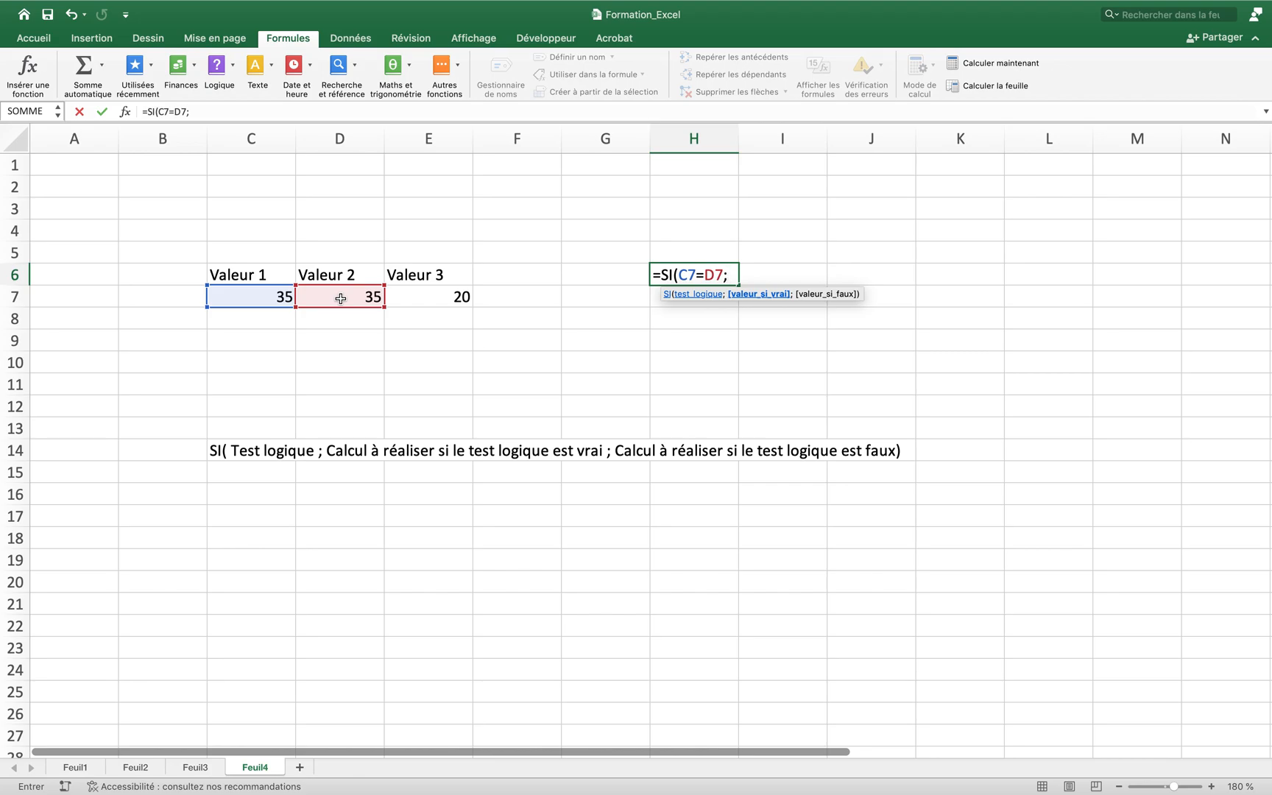
# Complete the H6 formula with "La condition est vérifiée" for true and "La condition n'est pas vérifiée" for false.
pyautogui.write('"')
pyautogui.write('VR')
pyautogui.press('BackSpace')
pyautogui.press('BackSpace')
pyautogui.write('La condition est vé')
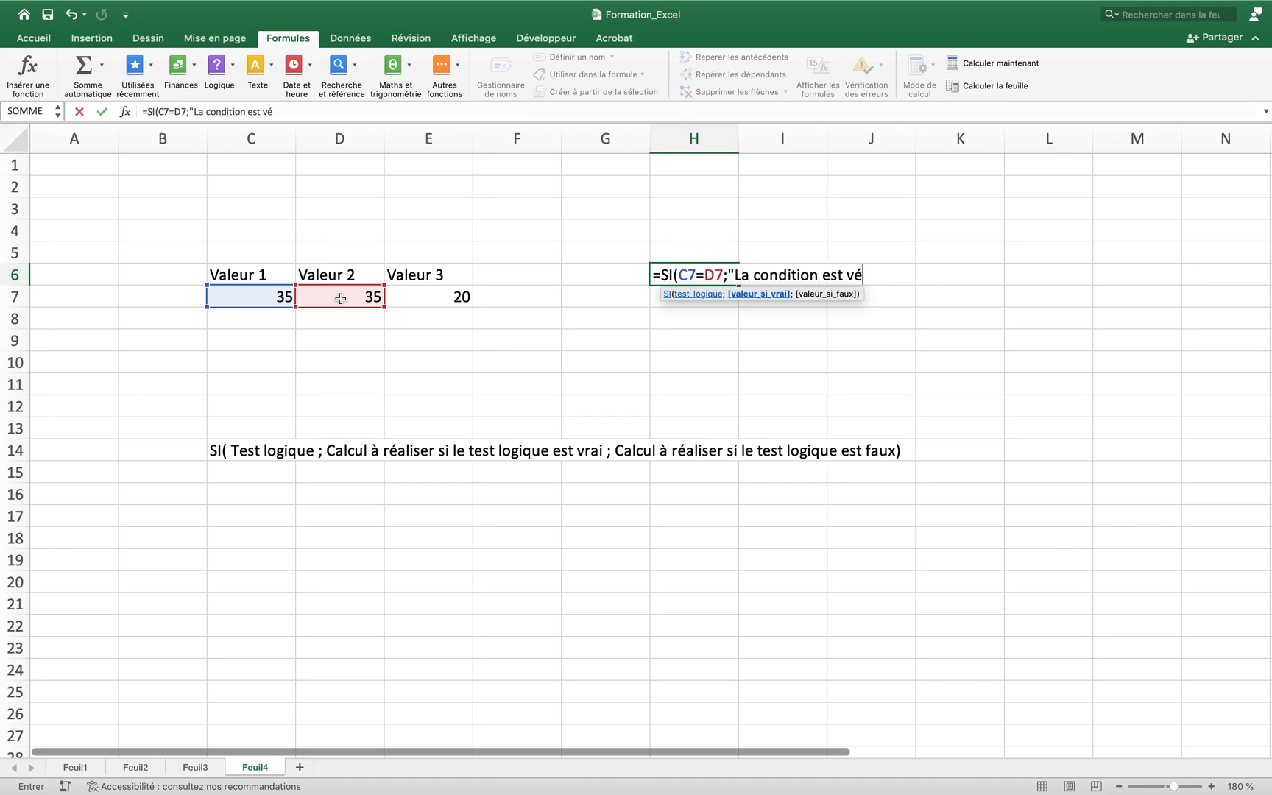
pyautogui.write('rifiée";"')
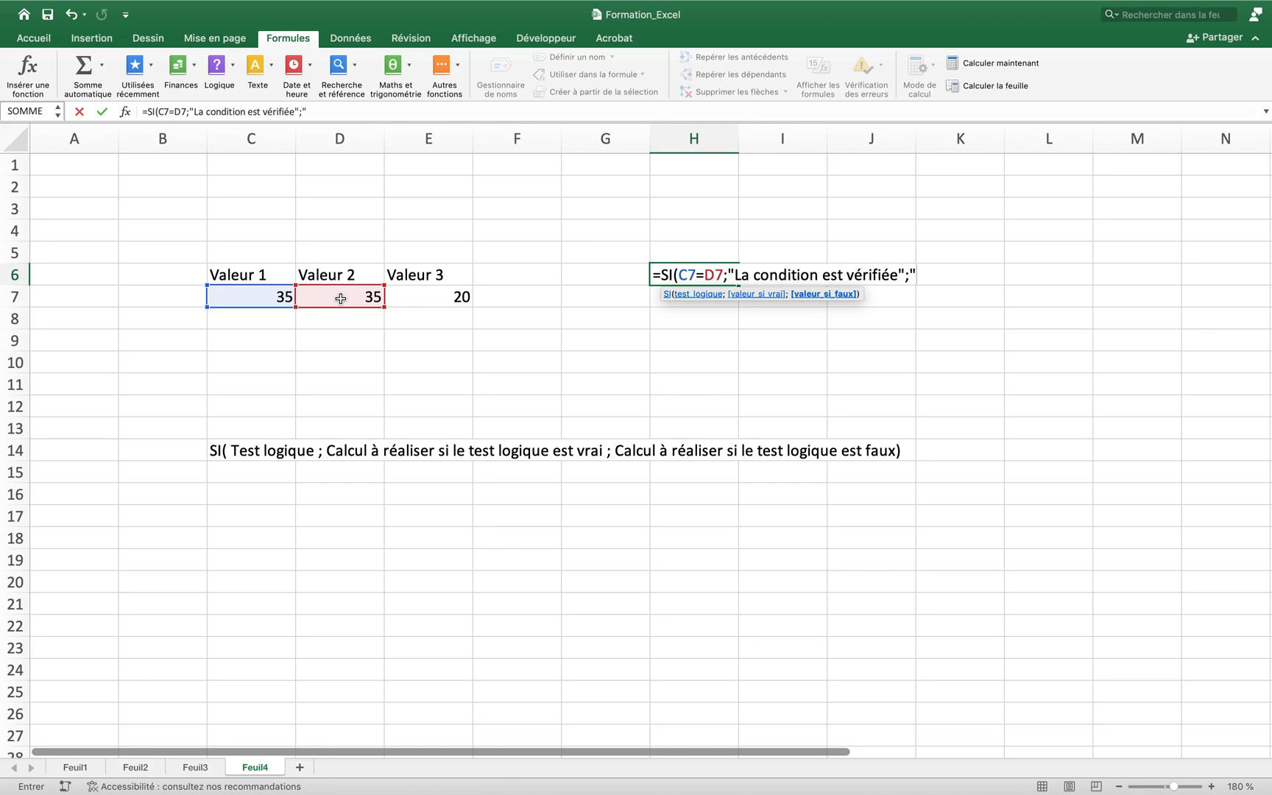
pyautogui.write("La condition n'est ")
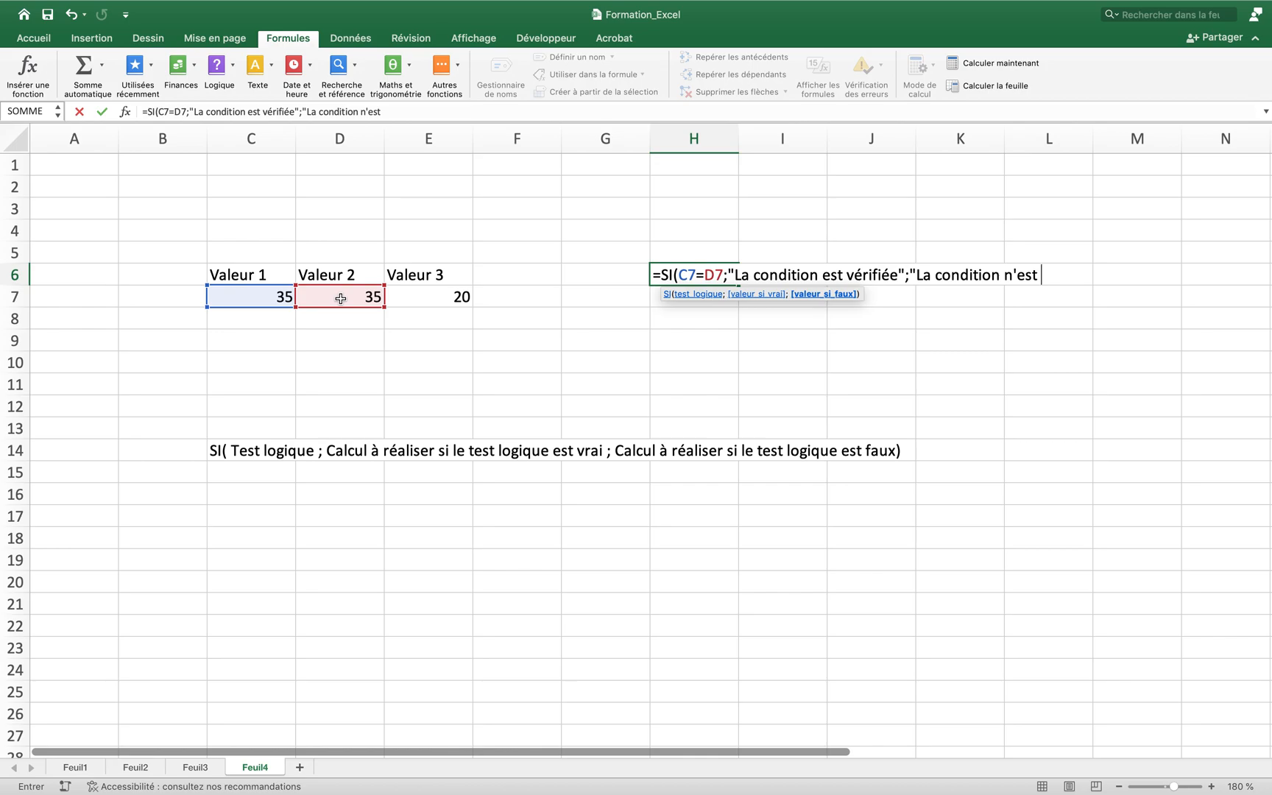
pyautogui.write('pas vérifiée"')
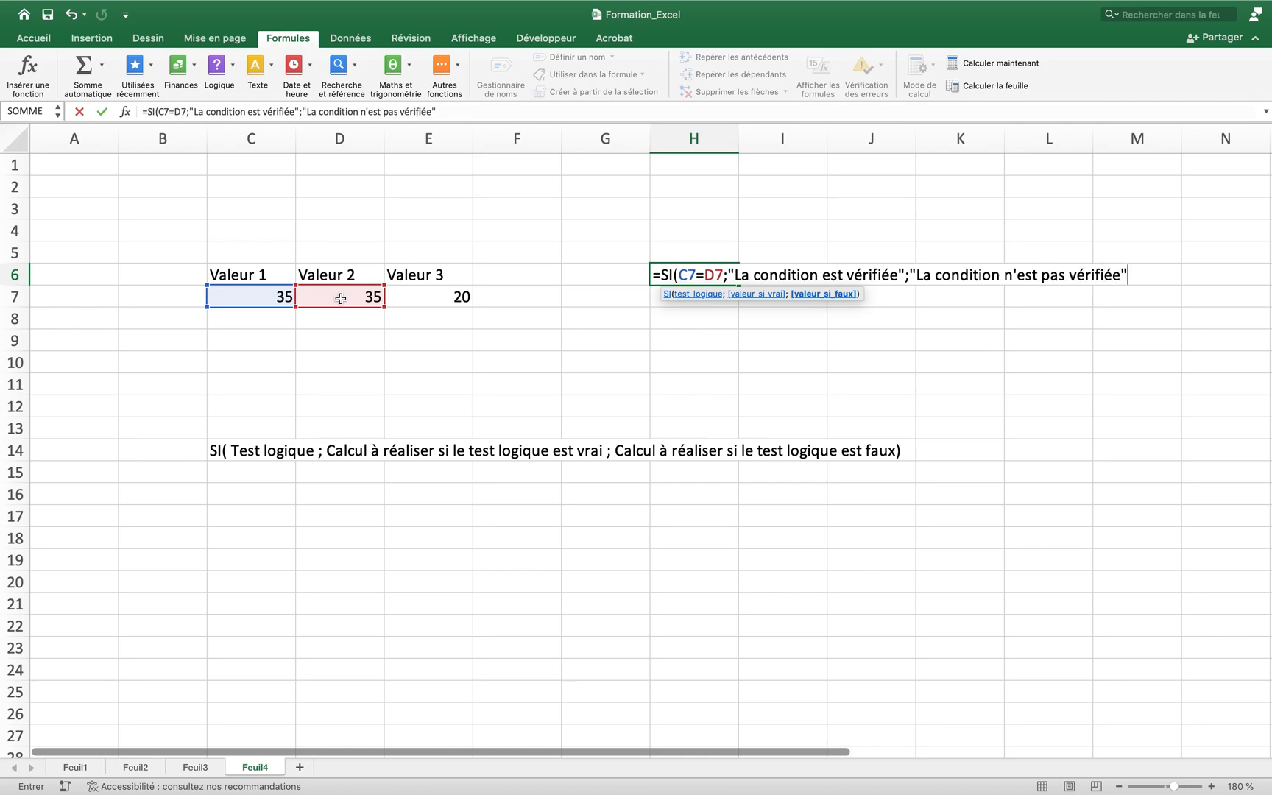
pyautogui.write(')')
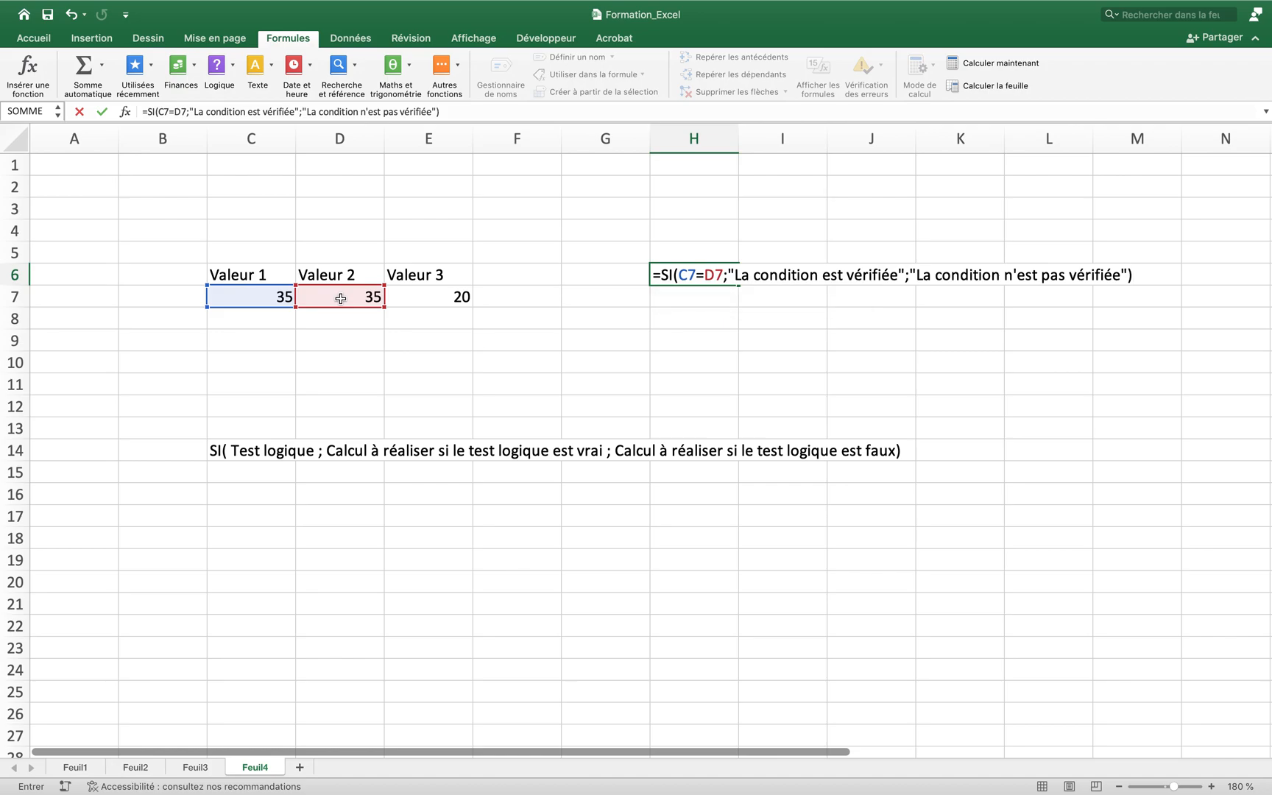
pyautogui.press('Return')
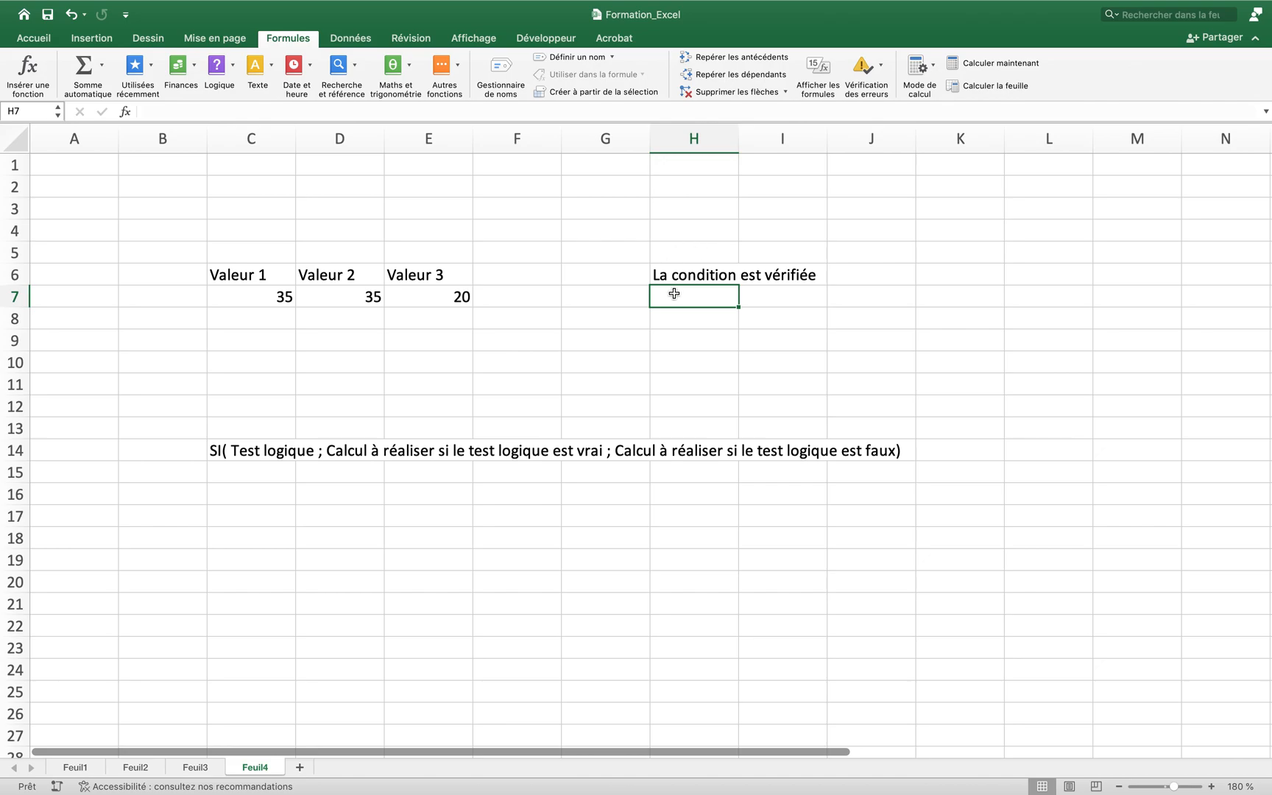
# Change the number under Valeur 2 in cell D7 to 40.
pyautogui.click(249, 296)
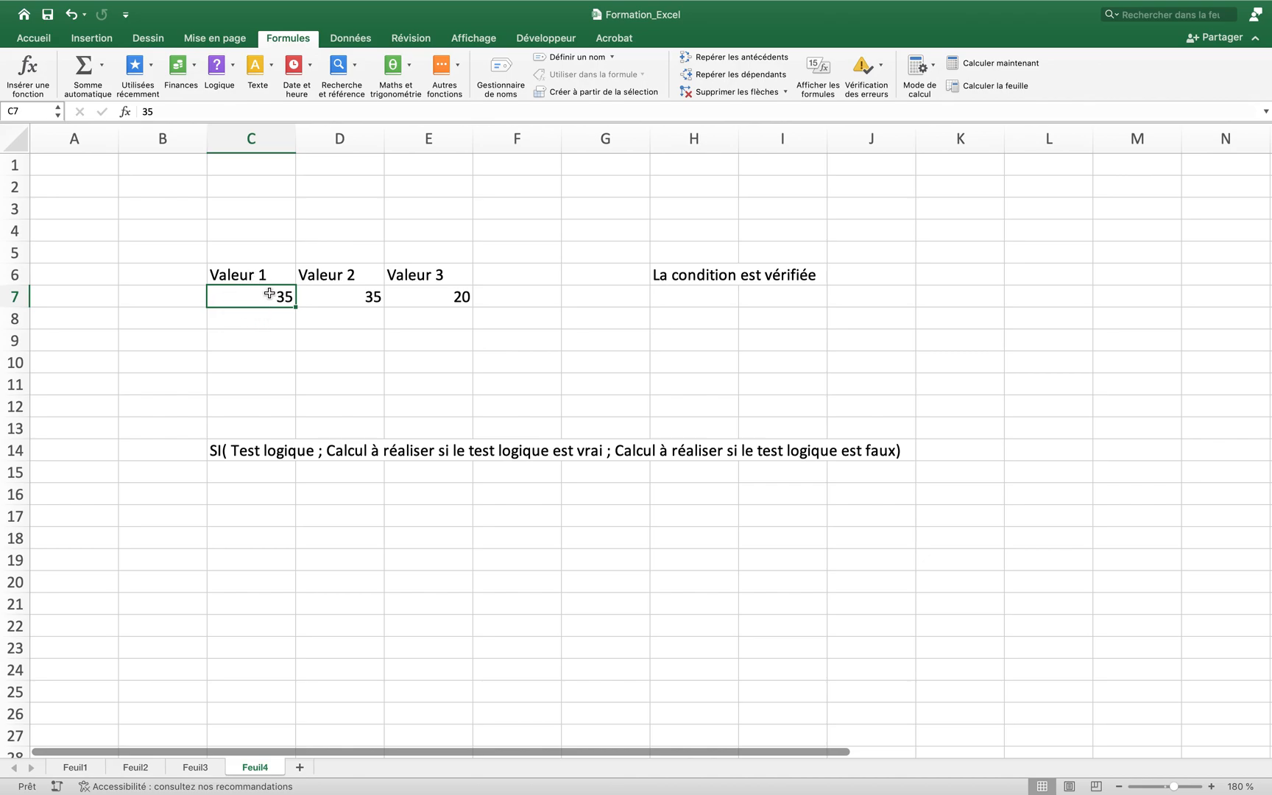
pyautogui.click(322, 299)
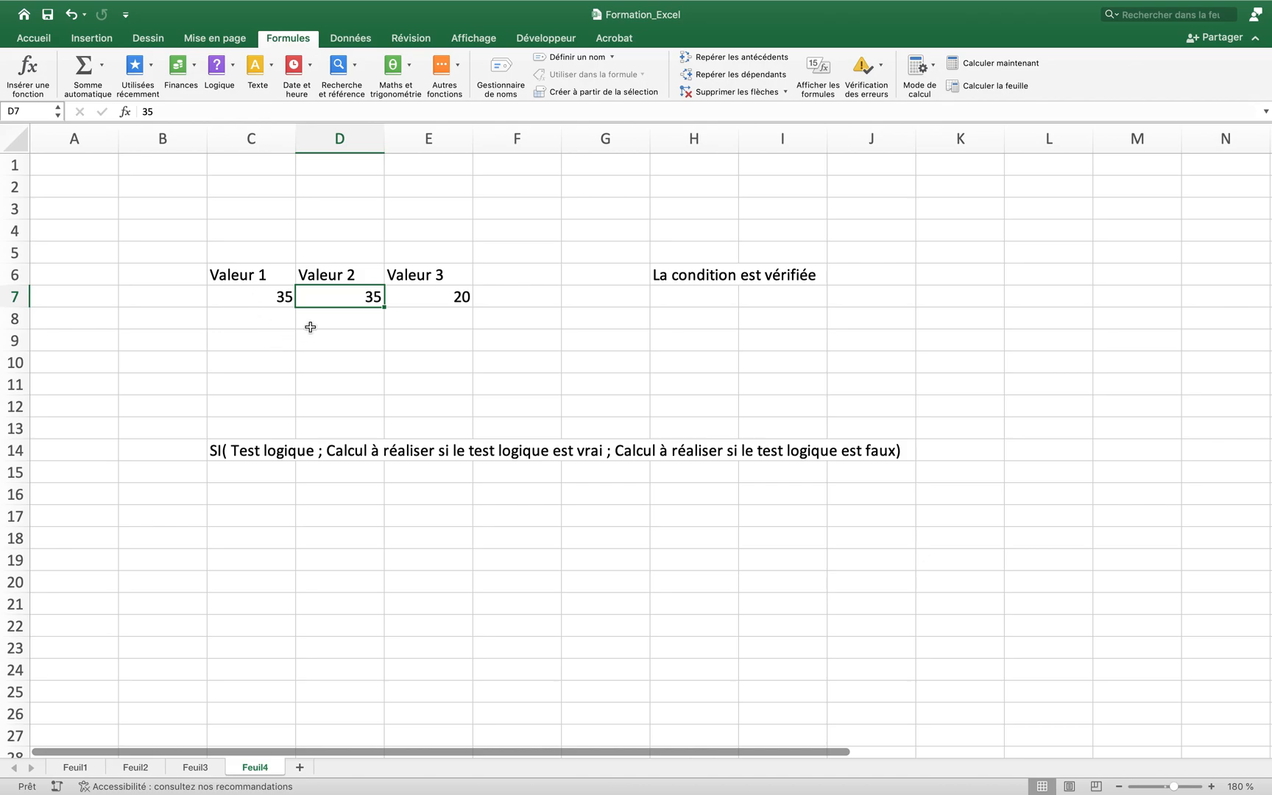
pyautogui.write('40')
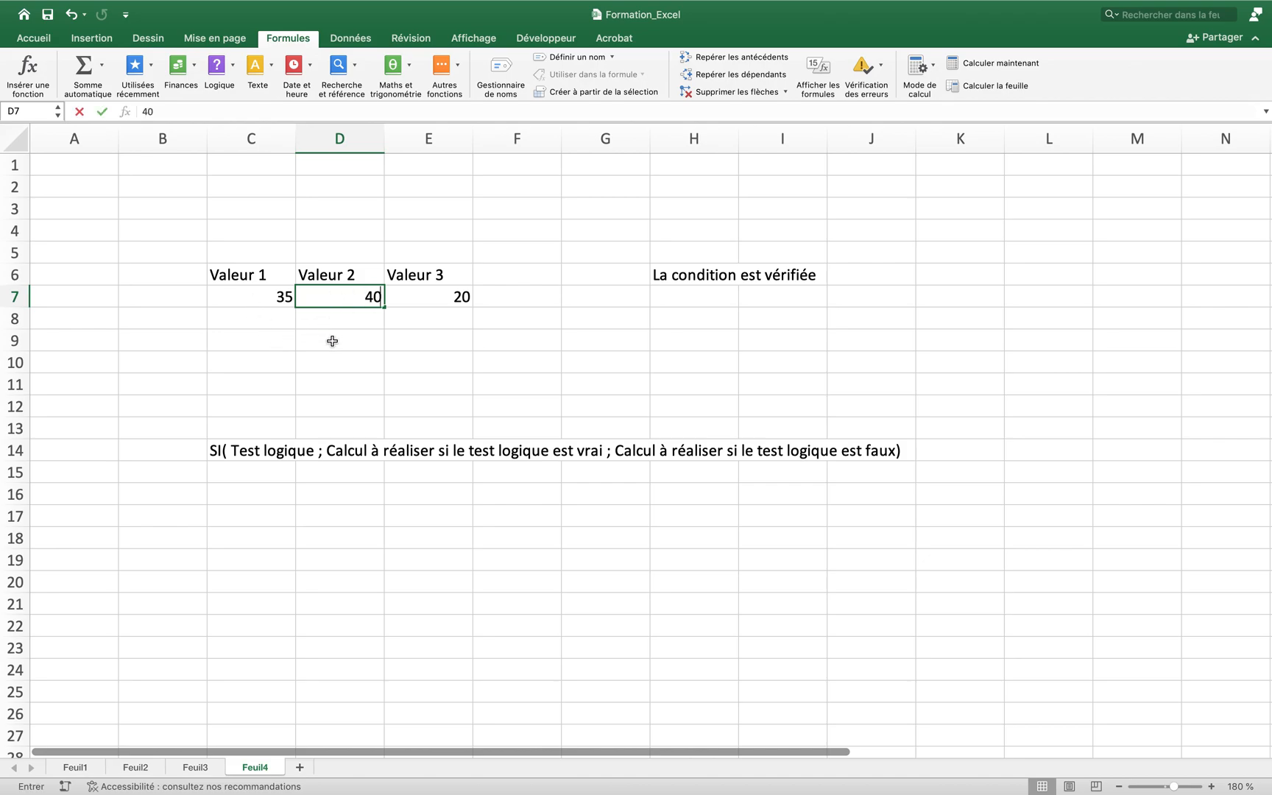
pyautogui.press('Return')
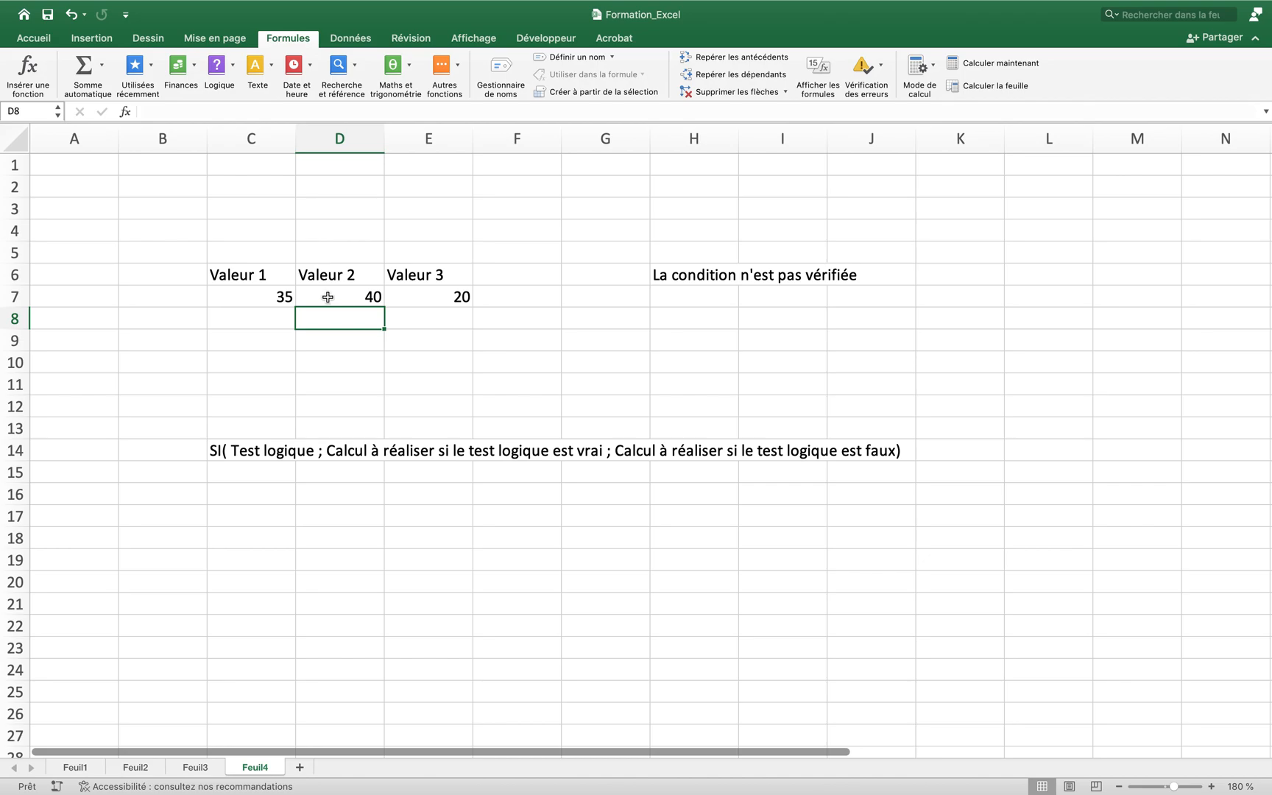
# Change the number under Valeur 3 in cell E7 to 35.
pyautogui.click(669, 277)
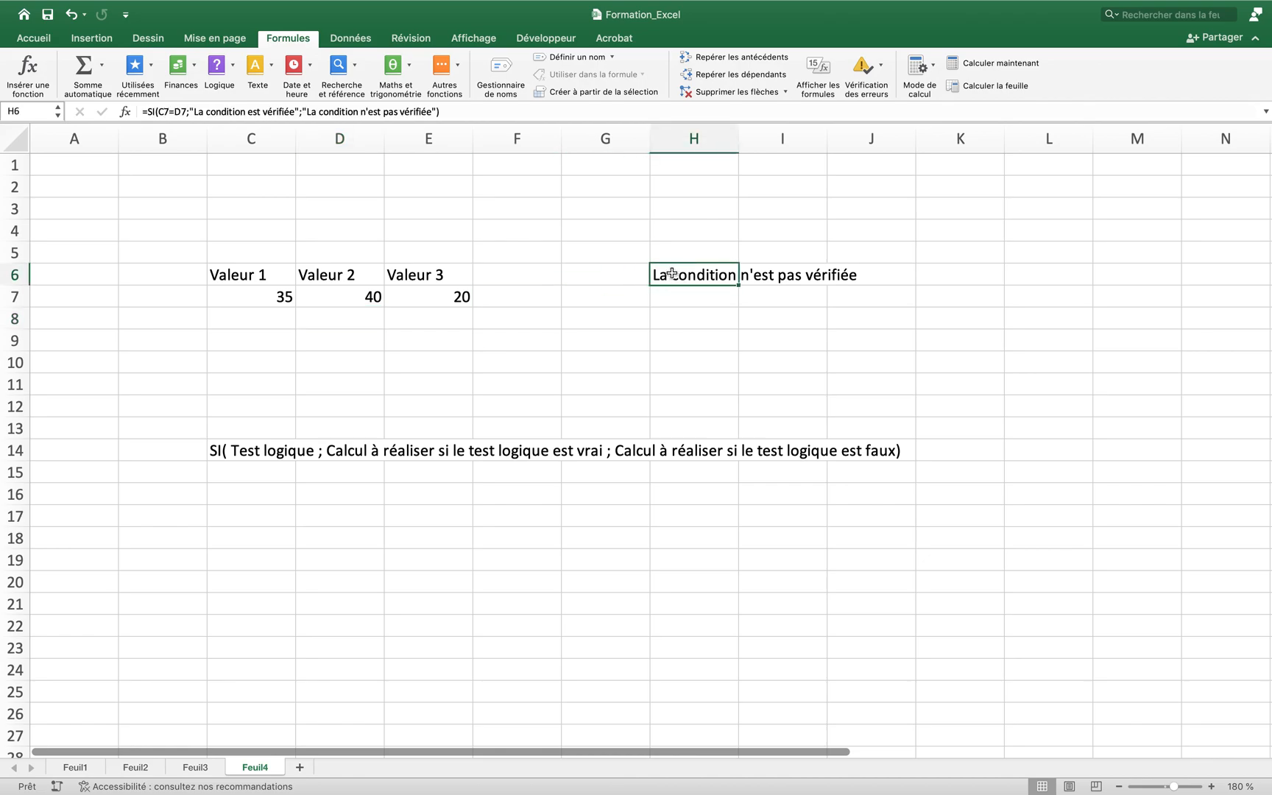
pyautogui.click(668, 298)
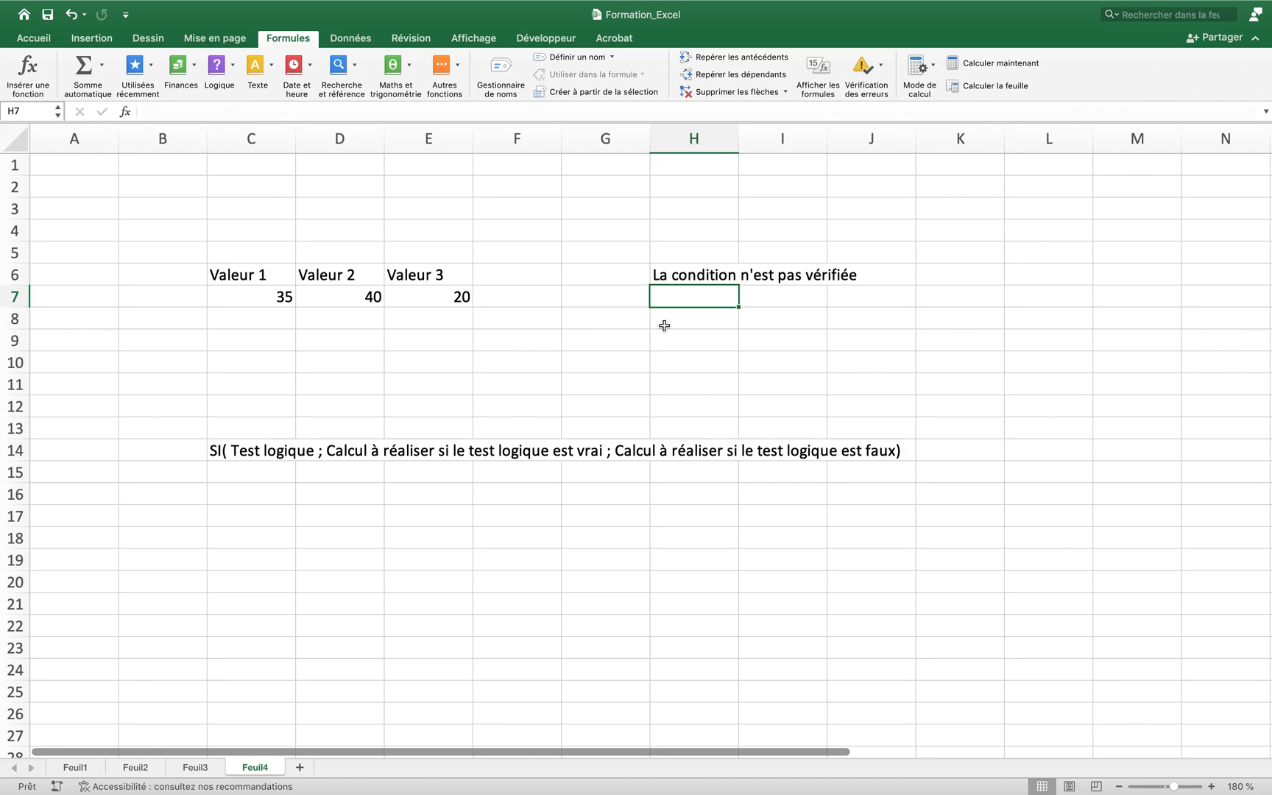
pyautogui.click(452, 298)
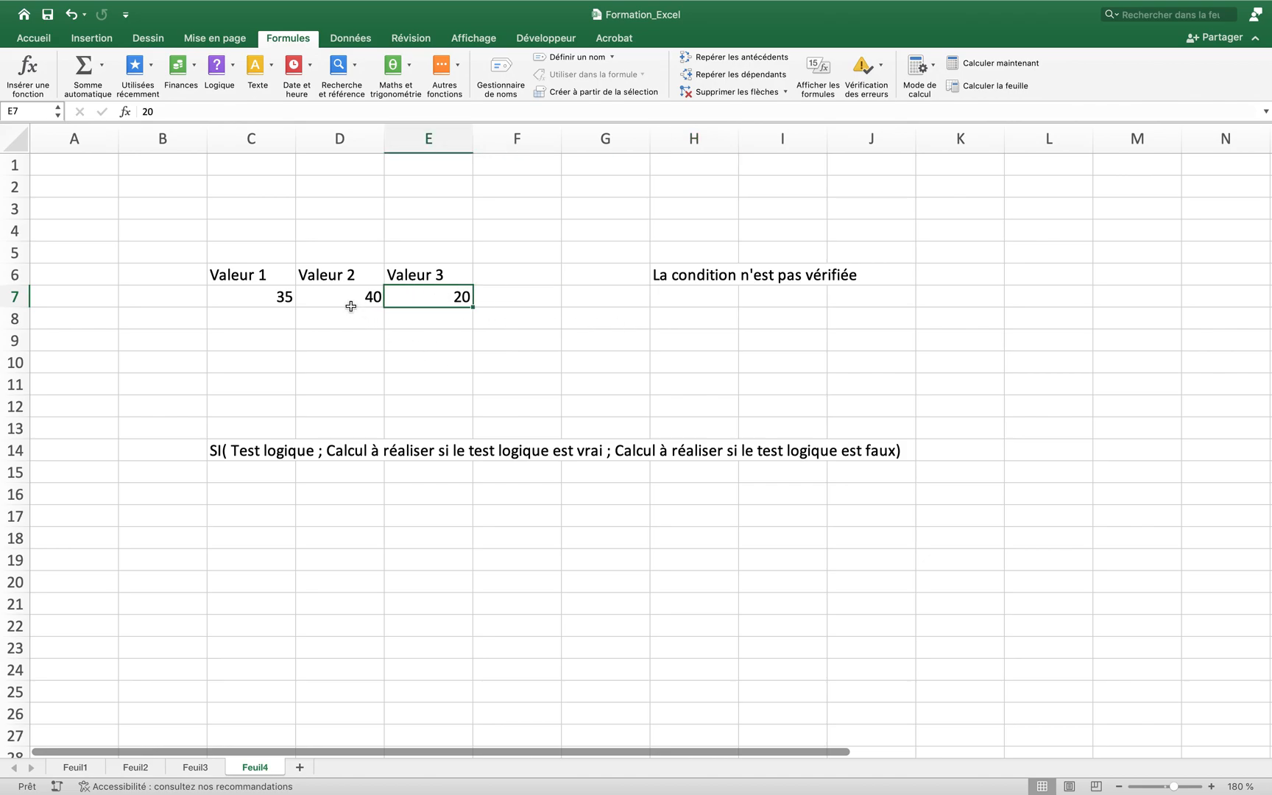
pyautogui.write('35')
pyautogui.press('Return')
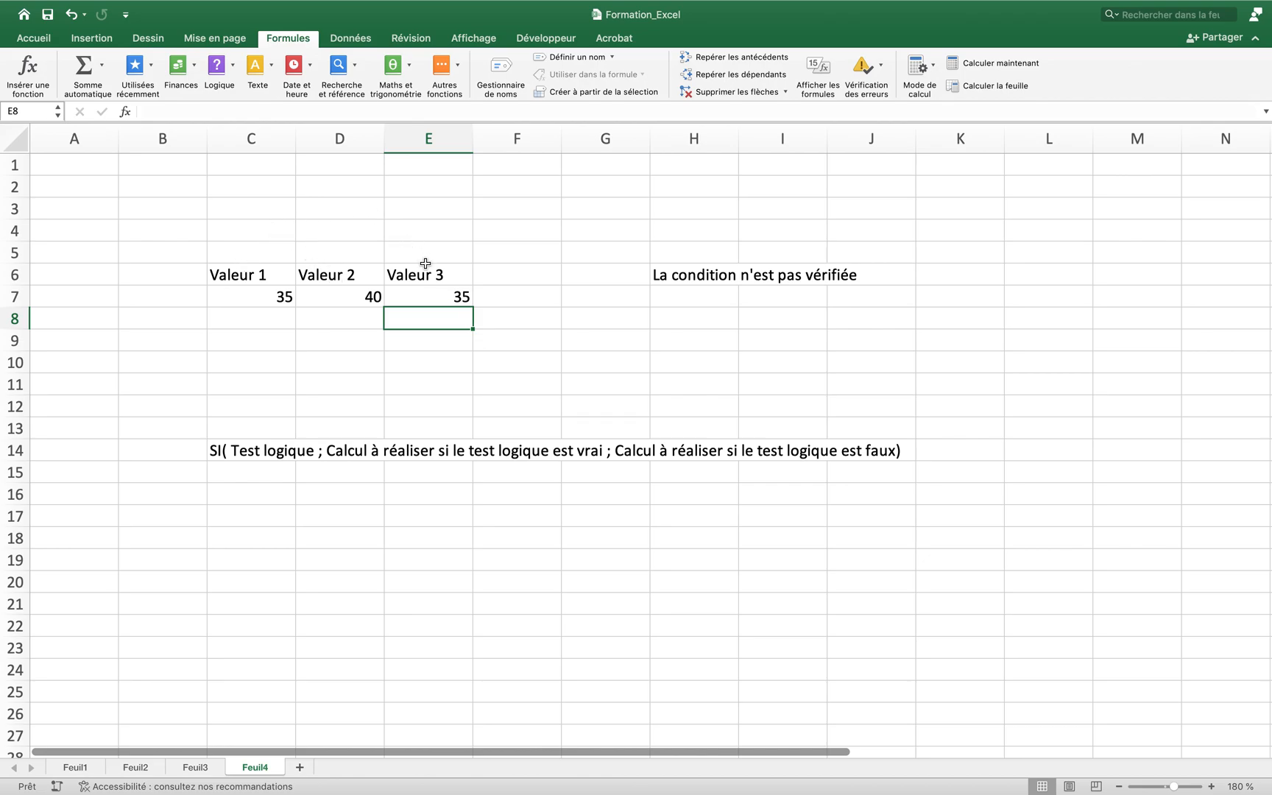
# Start an SI formula in cell H7 whose logical test is an OU function with C7=D7 as its first condition.
pyautogui.click(252, 277)
pyautogui.click(328, 279)
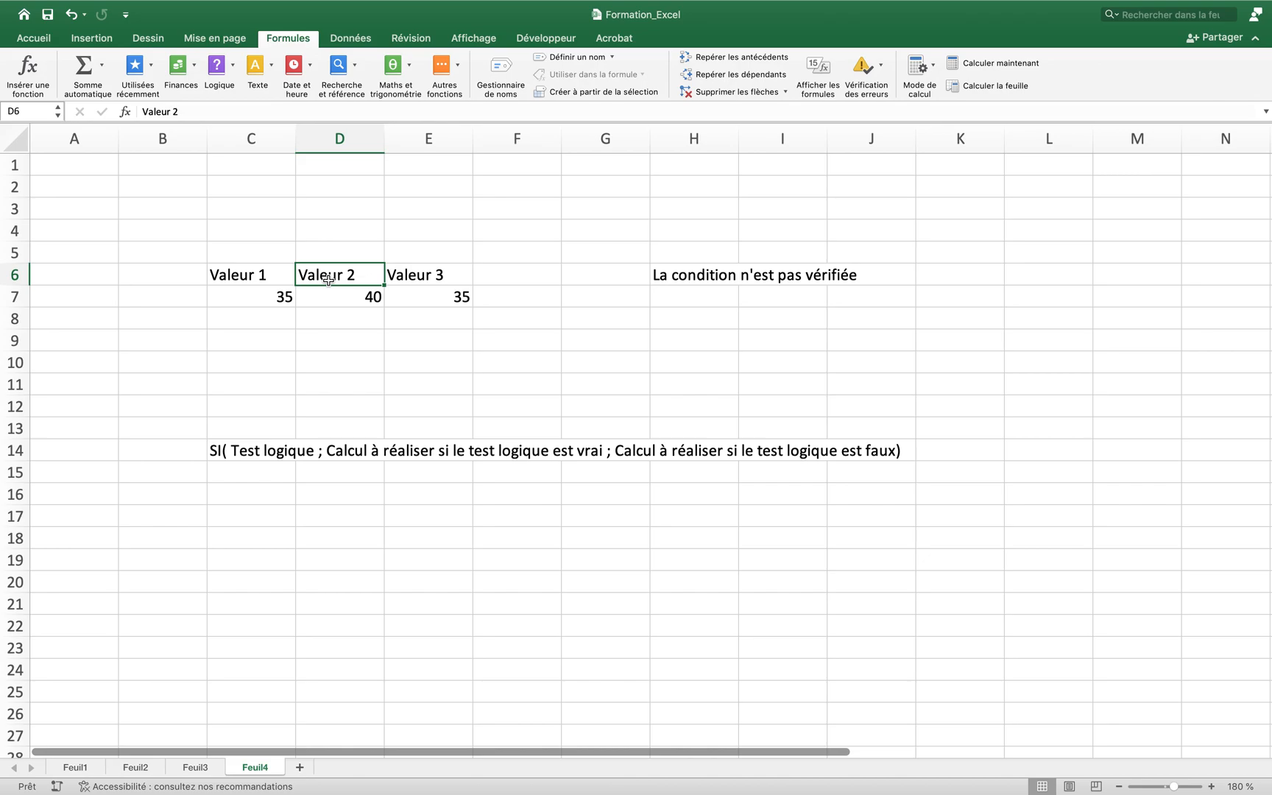
pyautogui.click(672, 297)
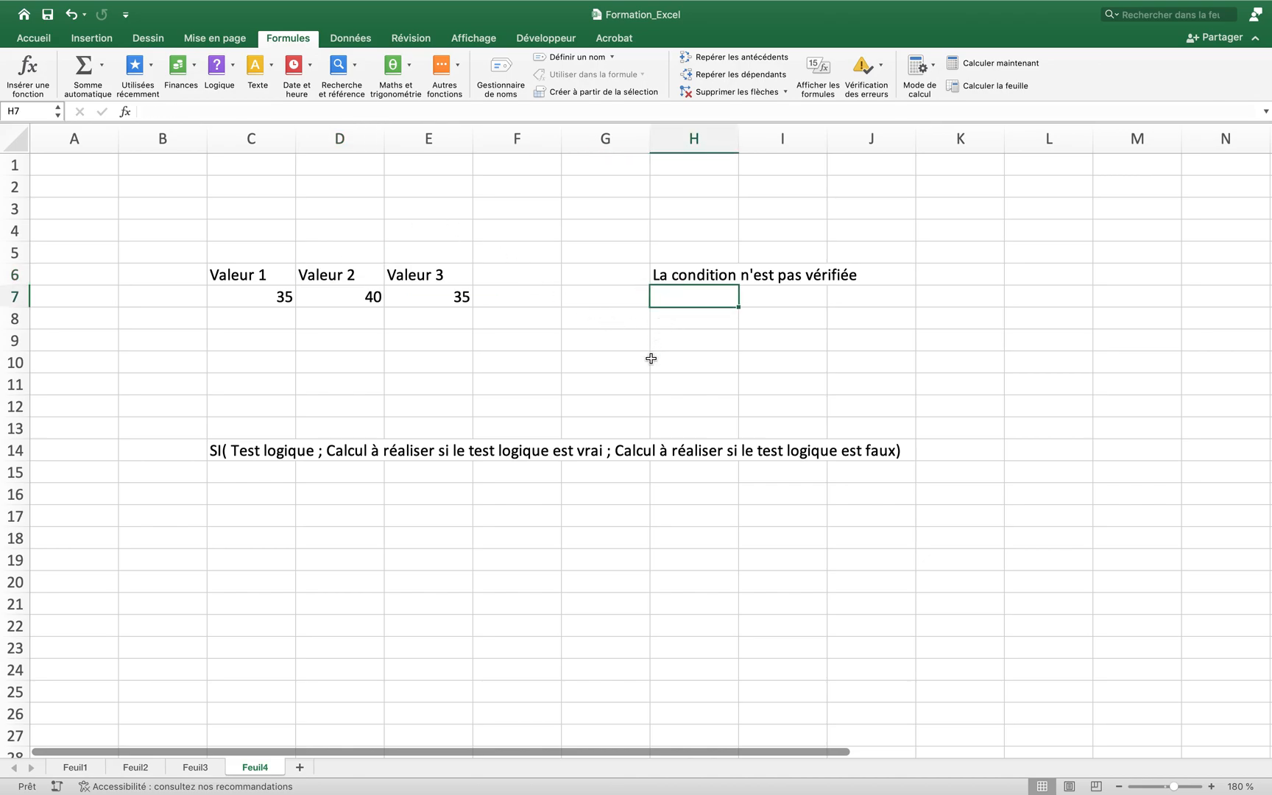
pyautogui.write('=')
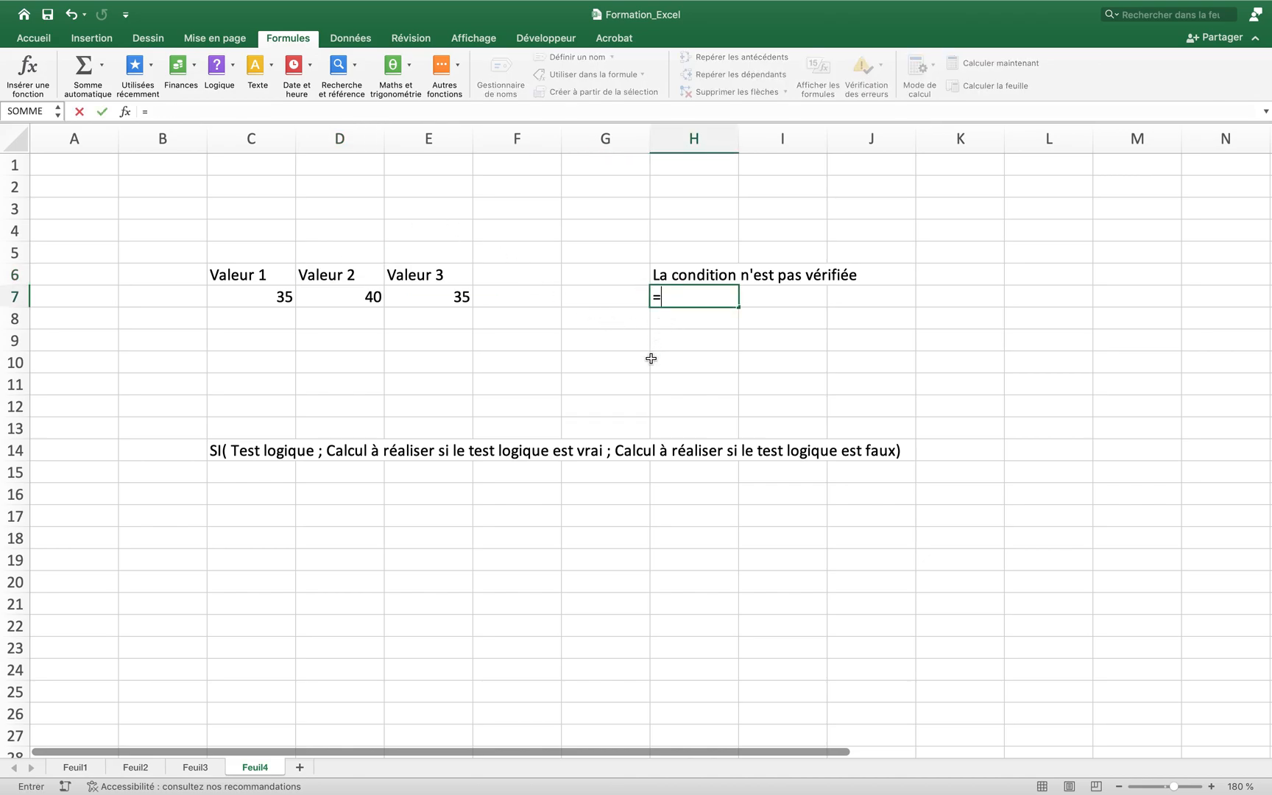
pyautogui.write('SI(')
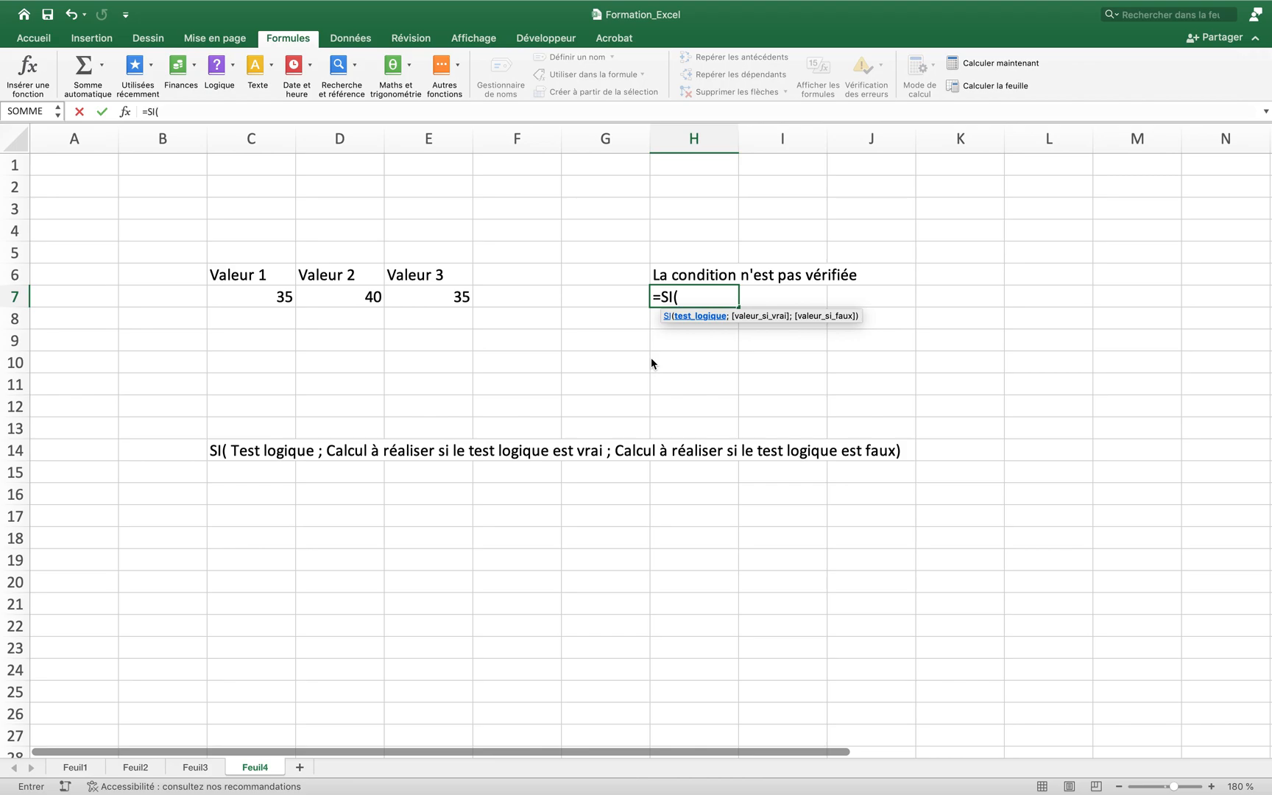
pyautogui.write('ou')
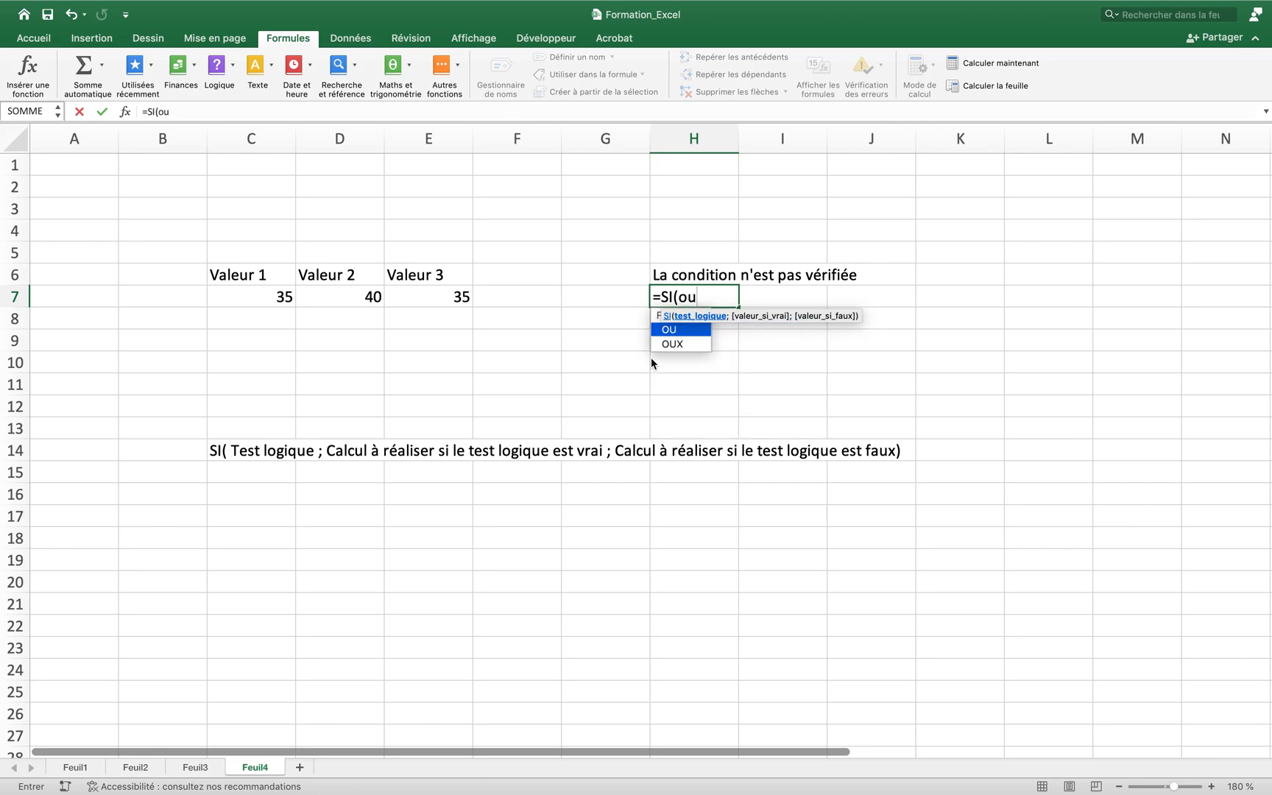
pyautogui.press('Tab')
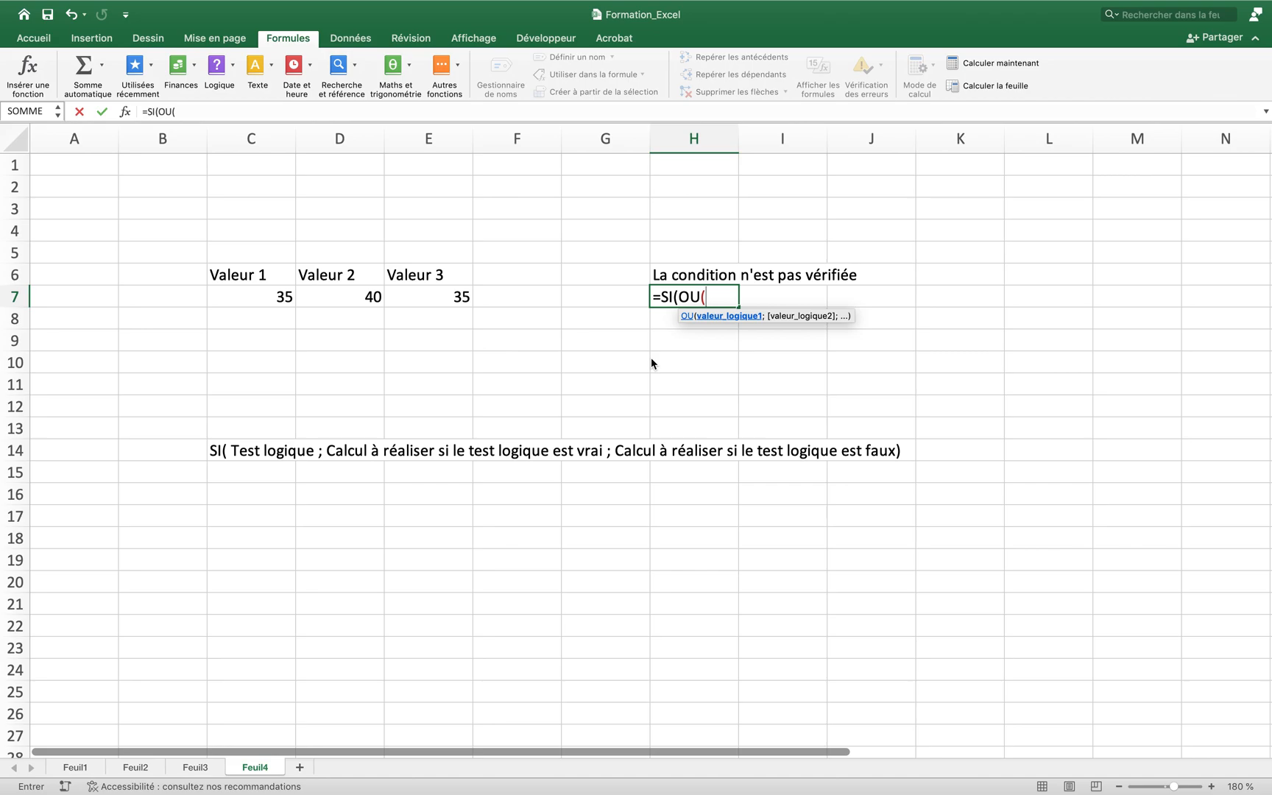
pyautogui.click(264, 298)
pyautogui.write('=')
pyautogui.click(327, 301)
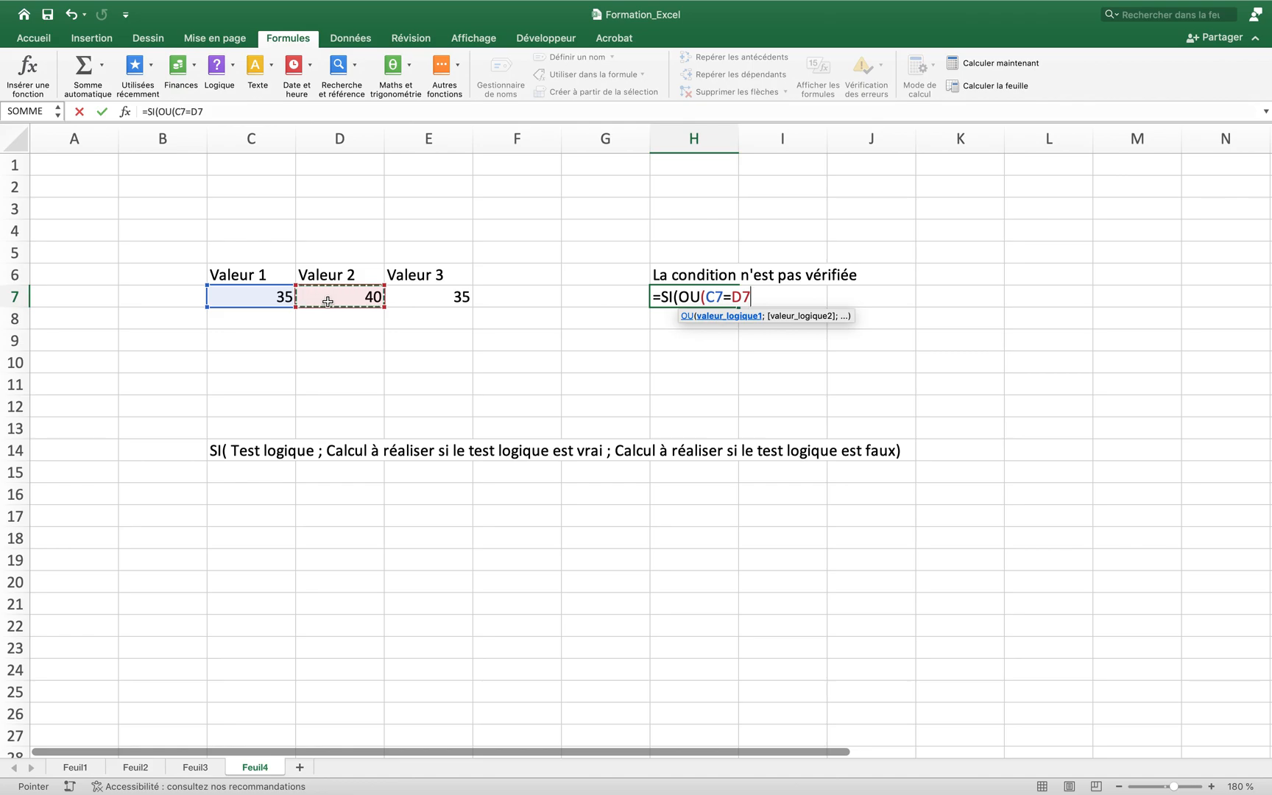
# Add C7=E7 as the second OU condition in the H7 formula and close the logical test.
pyautogui.write(';')
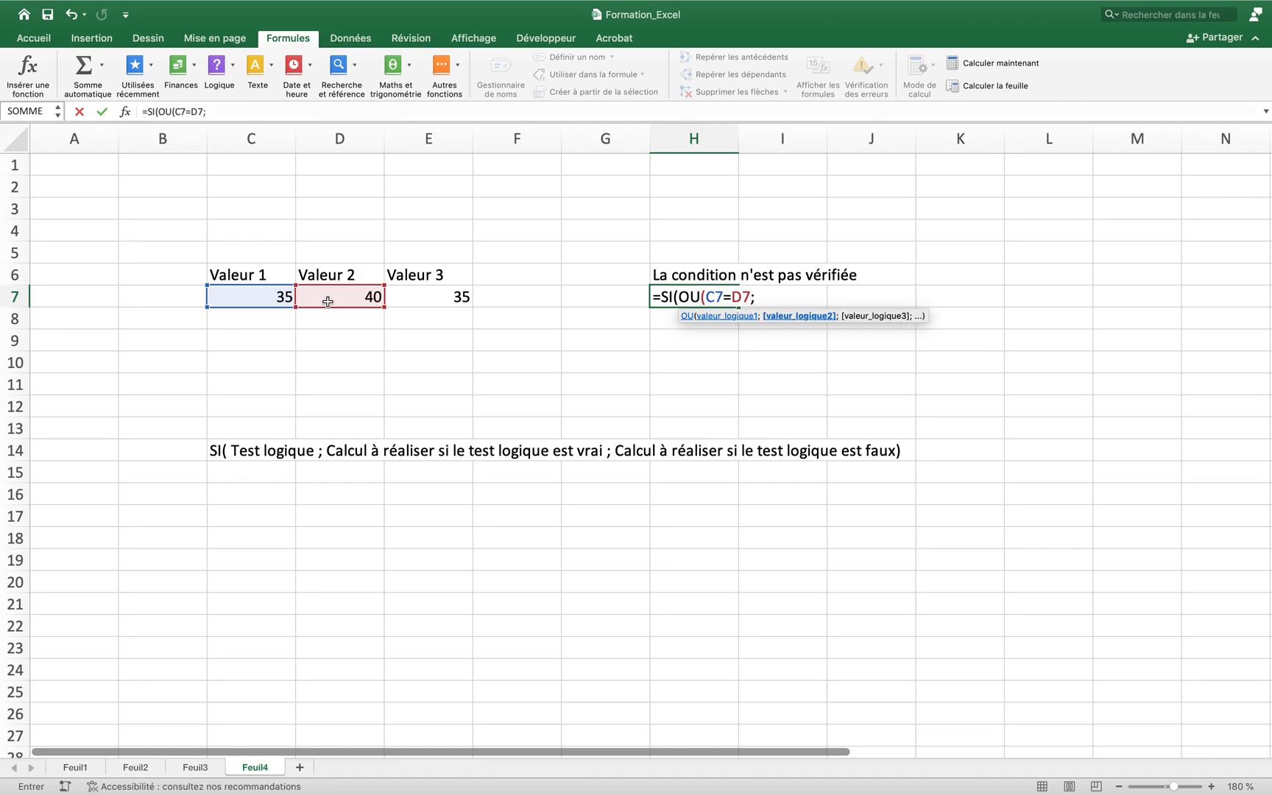
pyautogui.click(247, 300)
pyautogui.write('=')
pyautogui.click(420, 294)
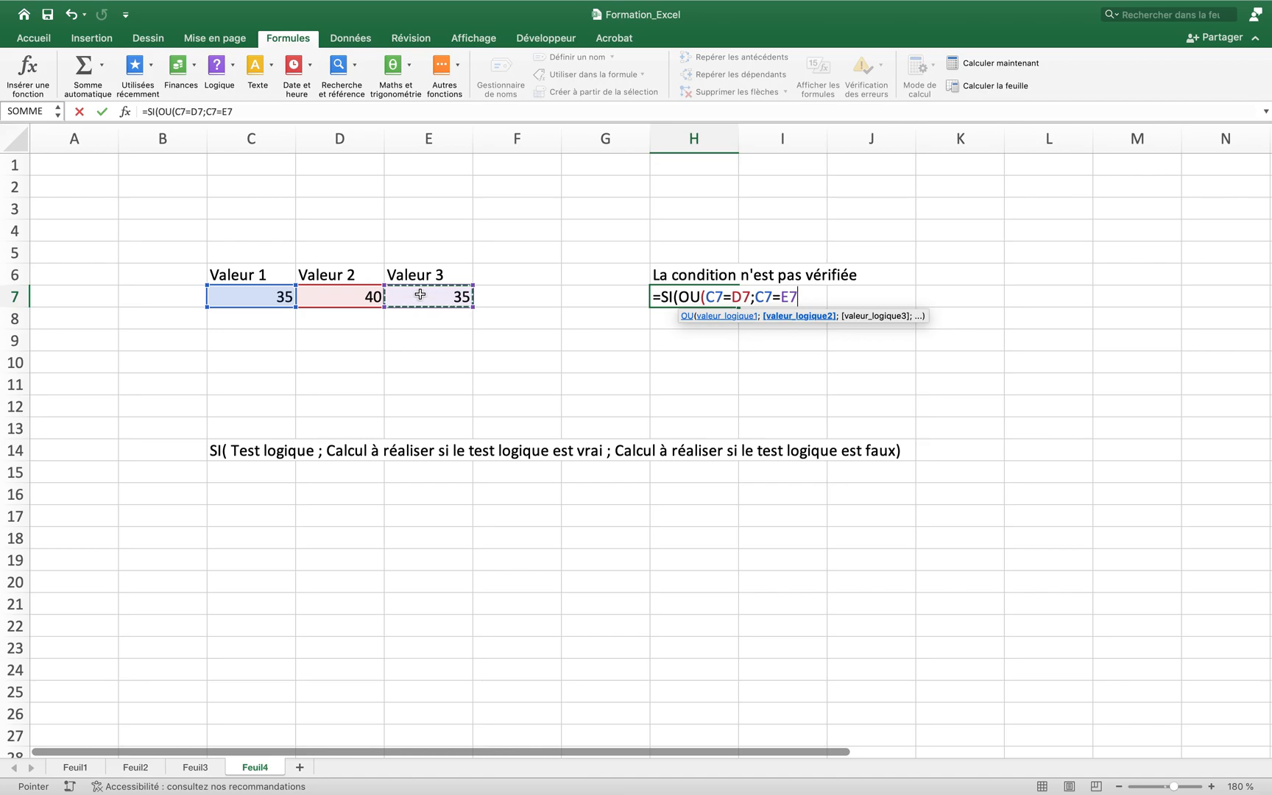
pyautogui.write(')')
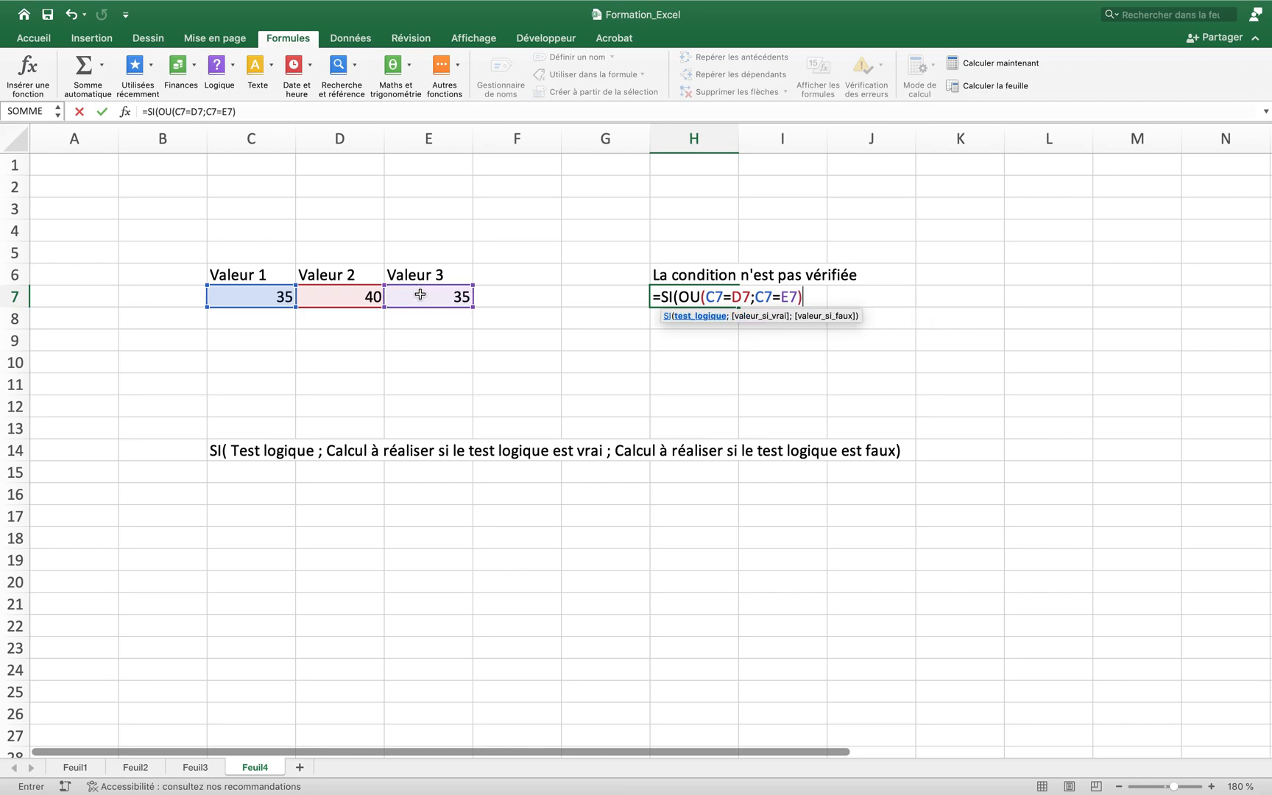
pyautogui.write(';')
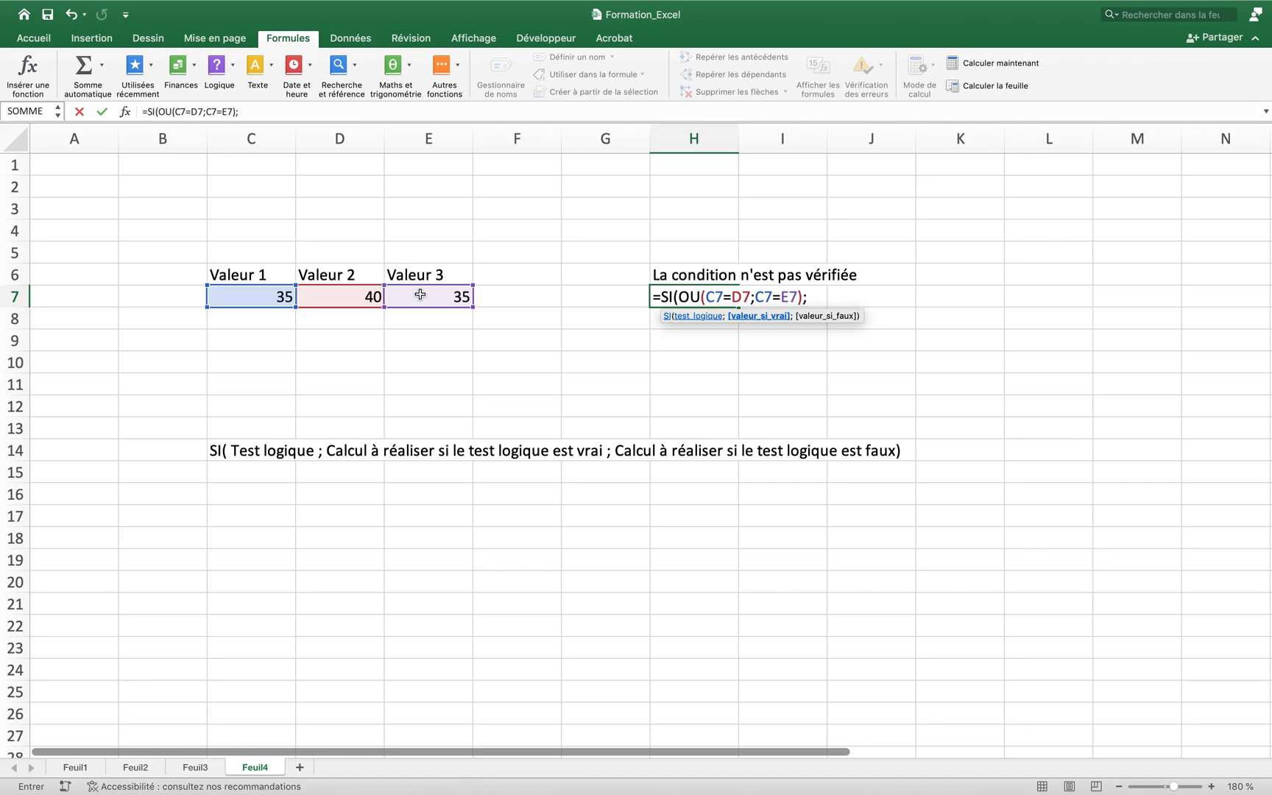
# Complete the H7 formula with "La condition est vérifiée" for true and "La condition n'est pas vérifiée" for false.
pyautogui.write('"La condition e')
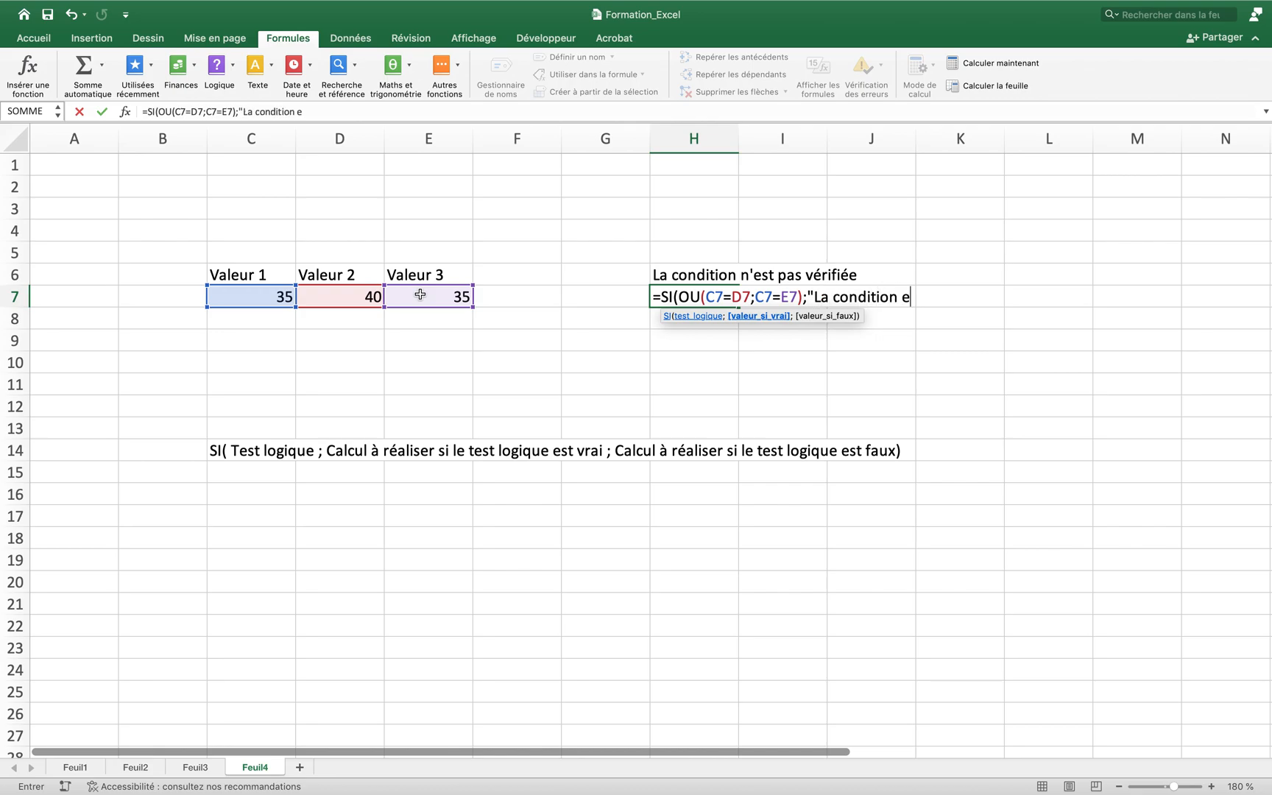
pyautogui.write('st vérifiée')
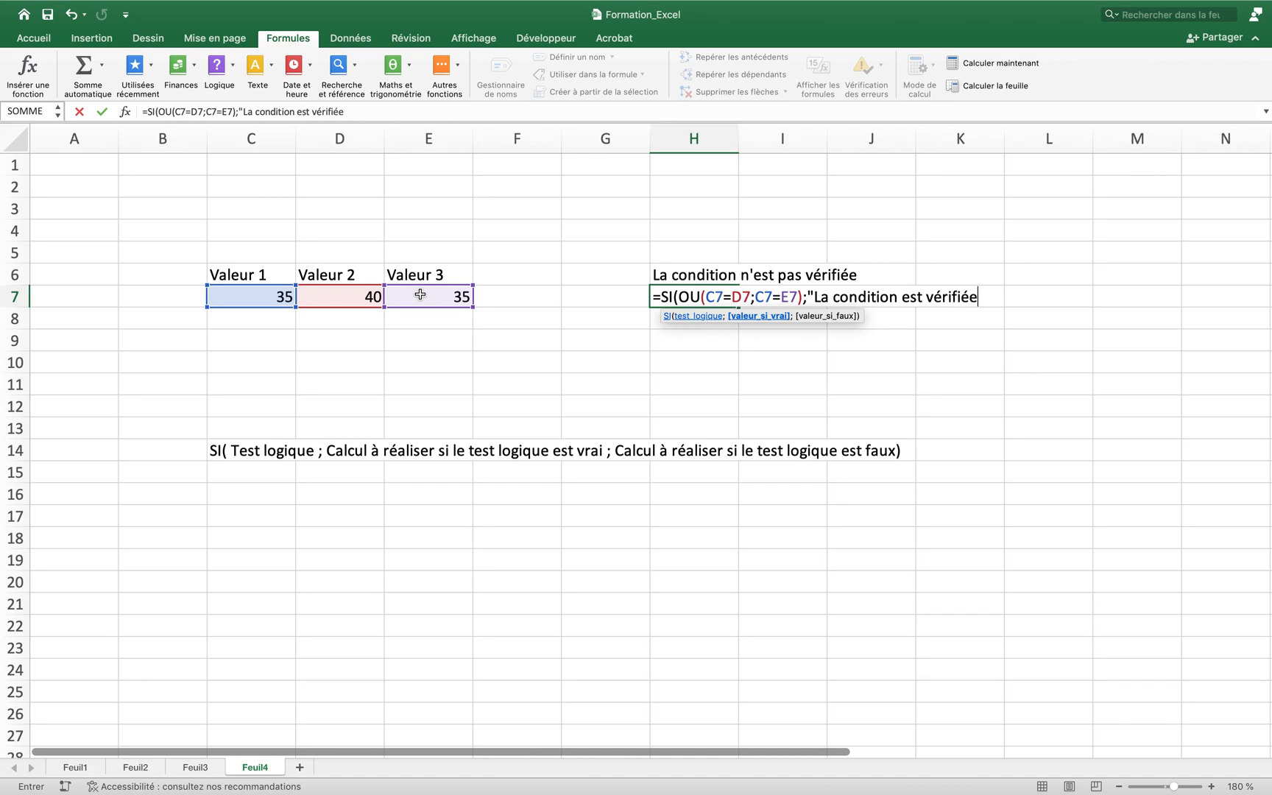
pyautogui.write('";"')
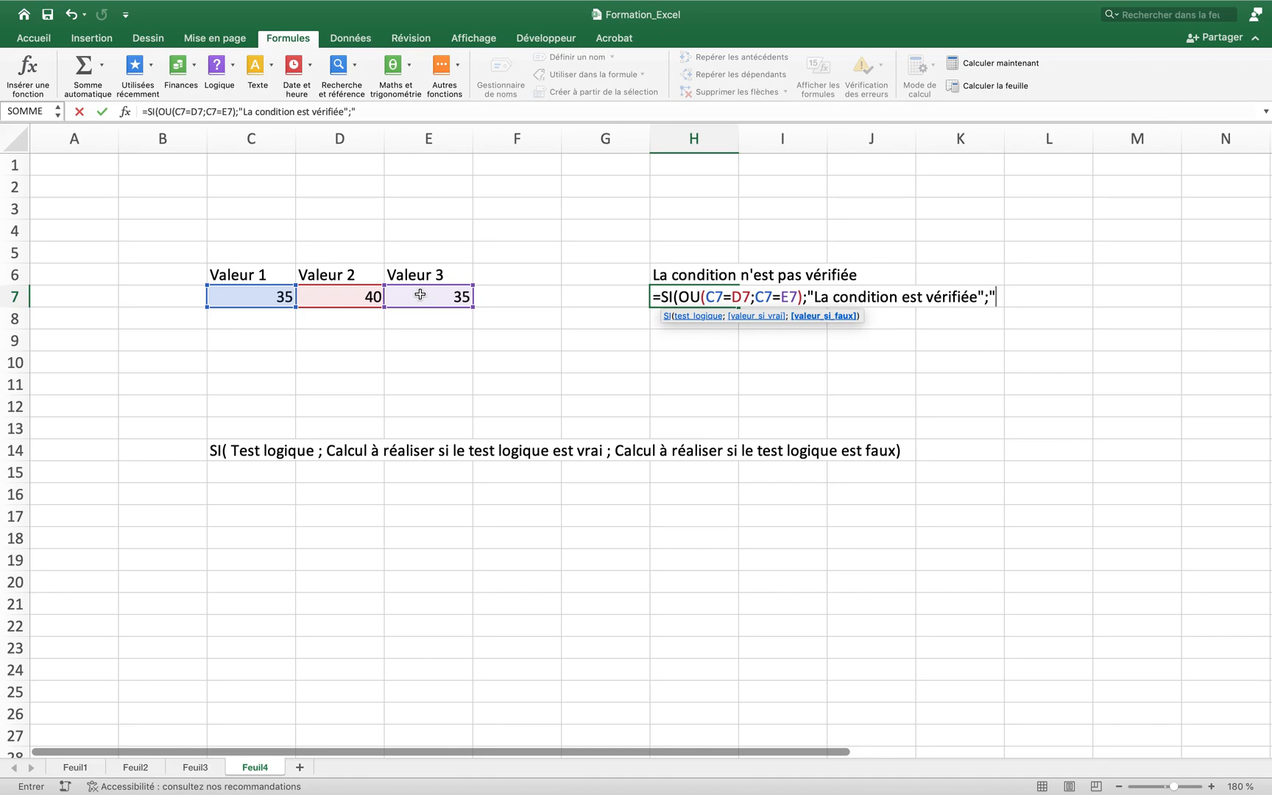
pyautogui.write("La condition n'e")
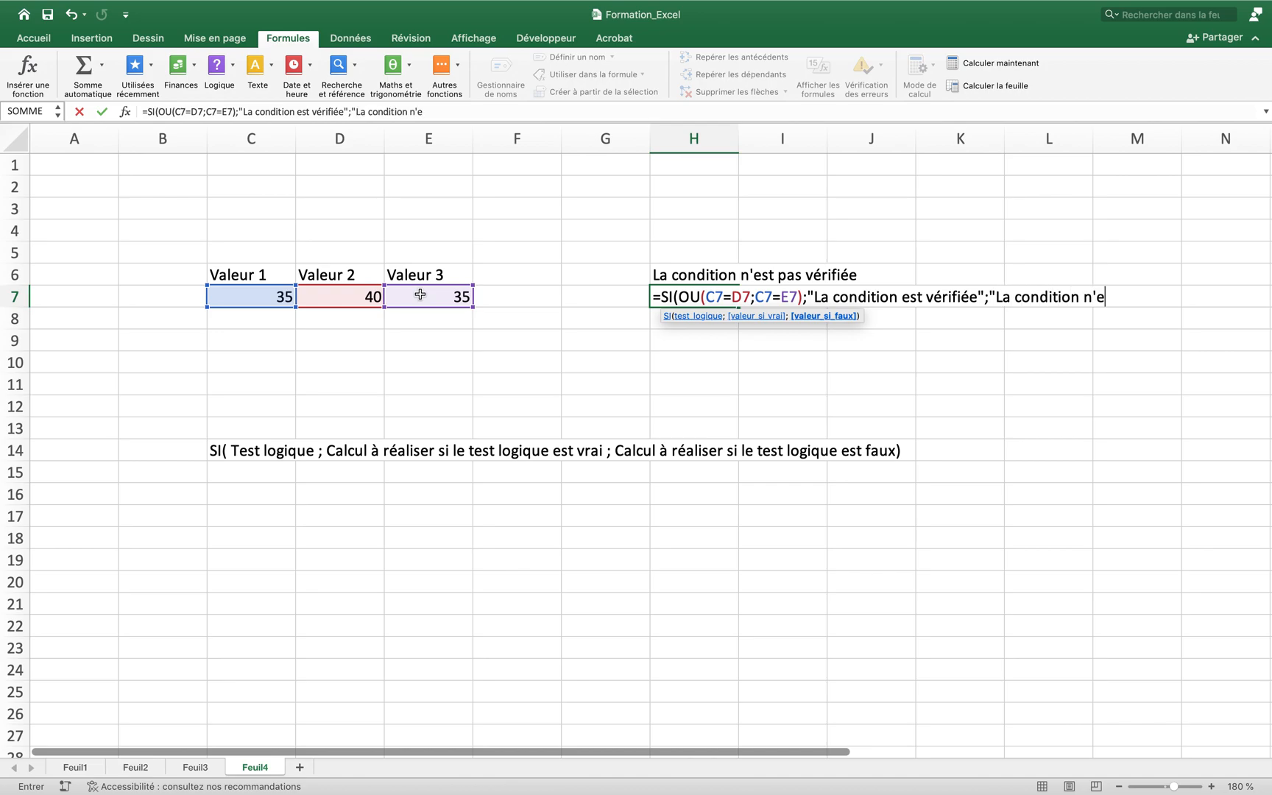
pyautogui.write('st pas vérifiée"')
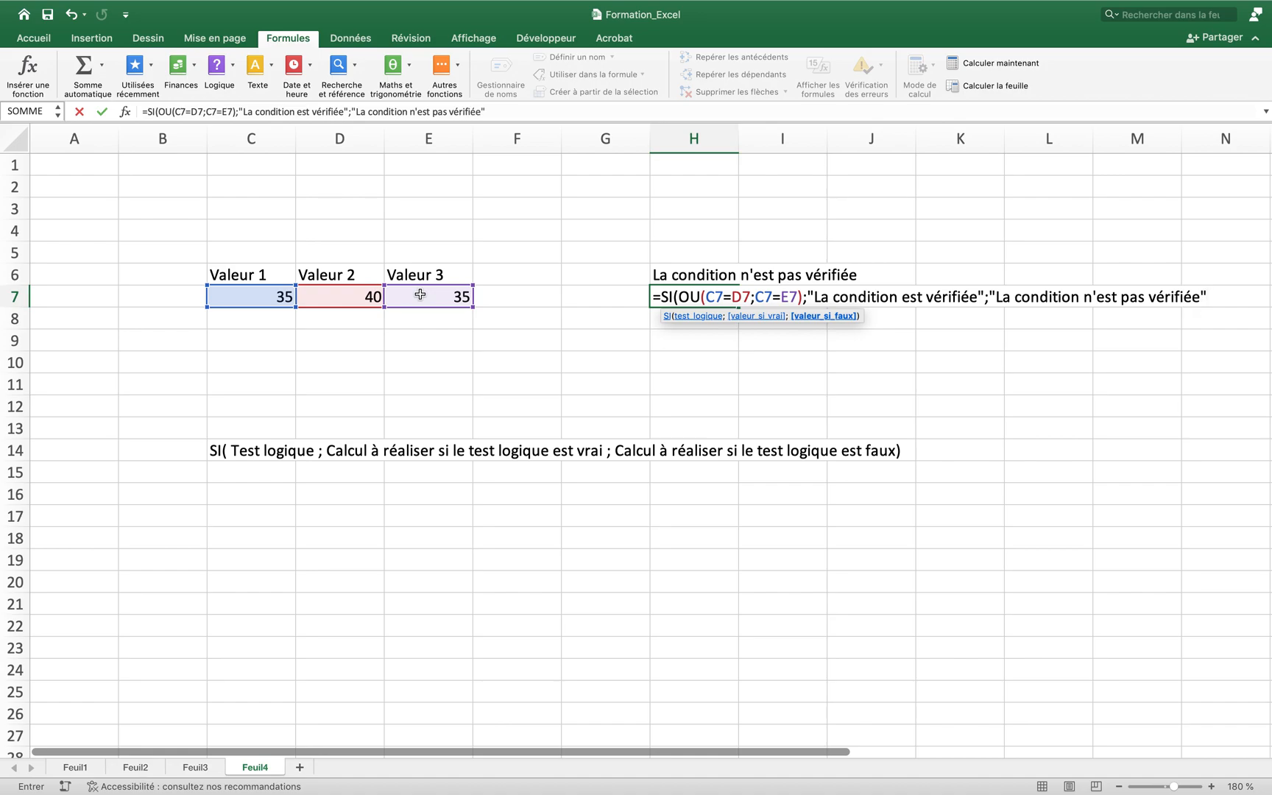
pyautogui.write(')')
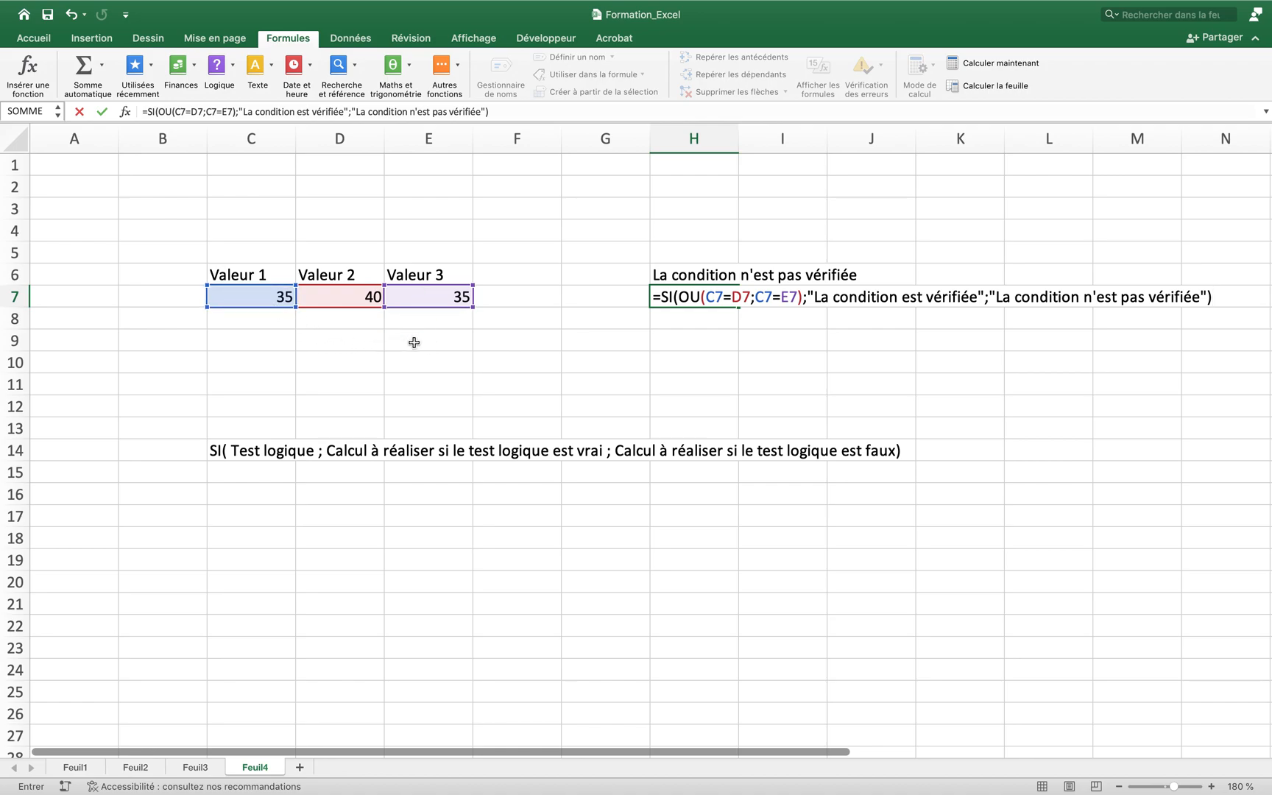
pyautogui.press('Return')
# Change the number under Valeur 3 in cell E7 to 36.
pyautogui.click(419, 304)
pyautogui.write('36')
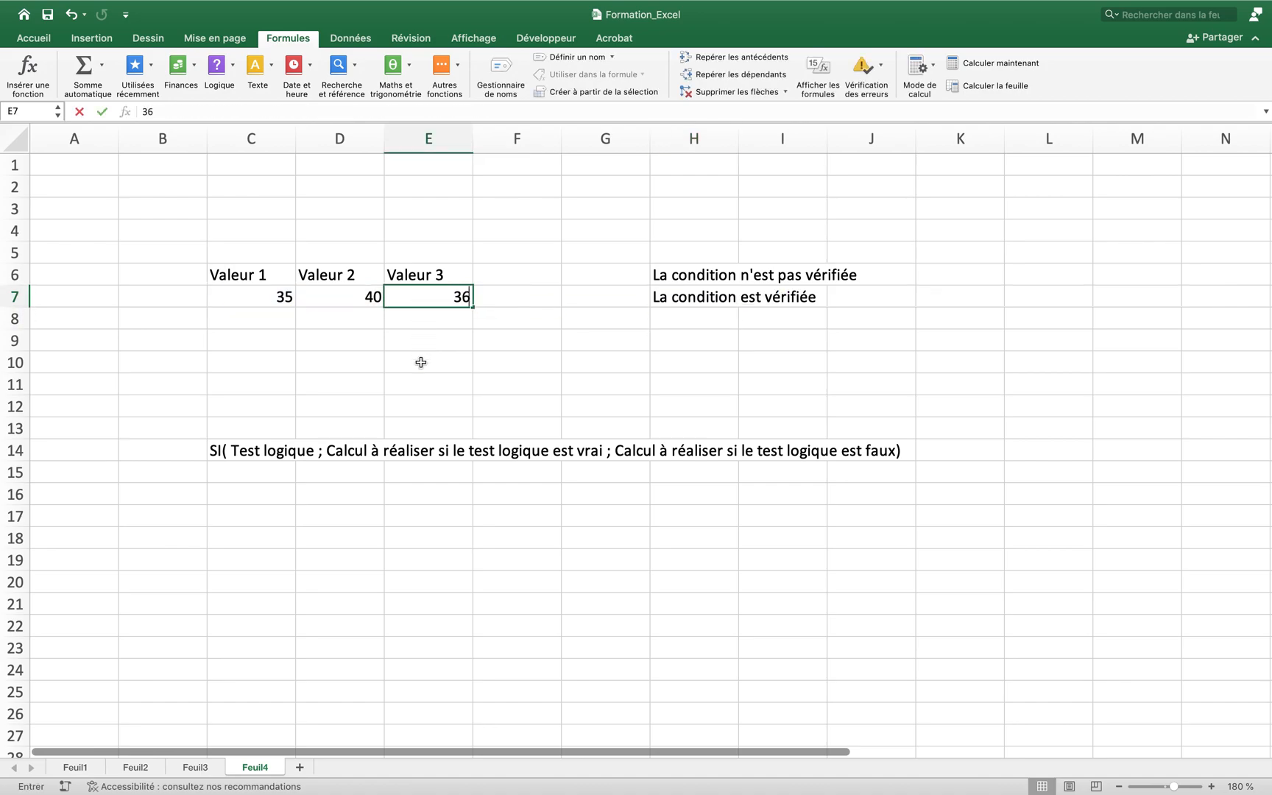
pyautogui.press('Return')
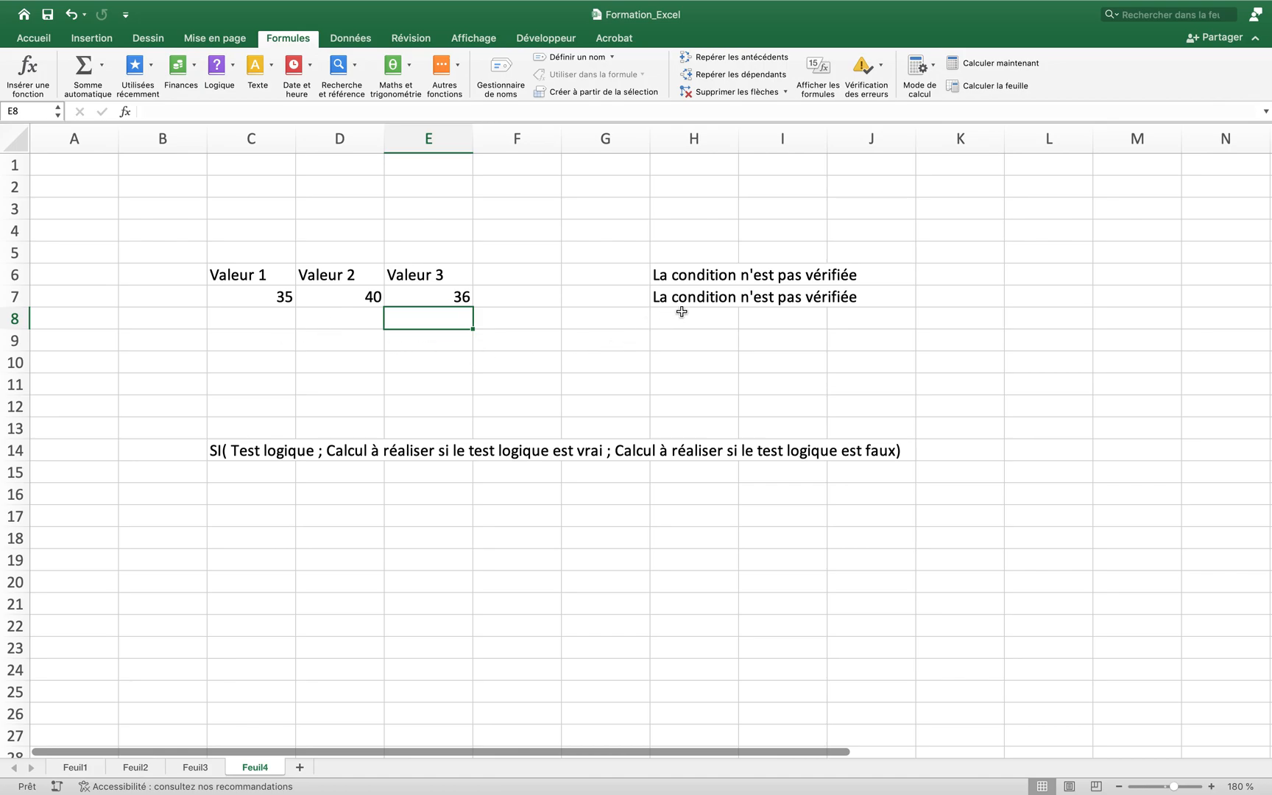
# Change the number under Valeur 2 in cell D7 to 35.
pyautogui.click(349, 301)
pyautogui.press('BackSpace')
pyautogui.write('35')
pyautogui.press('Return')
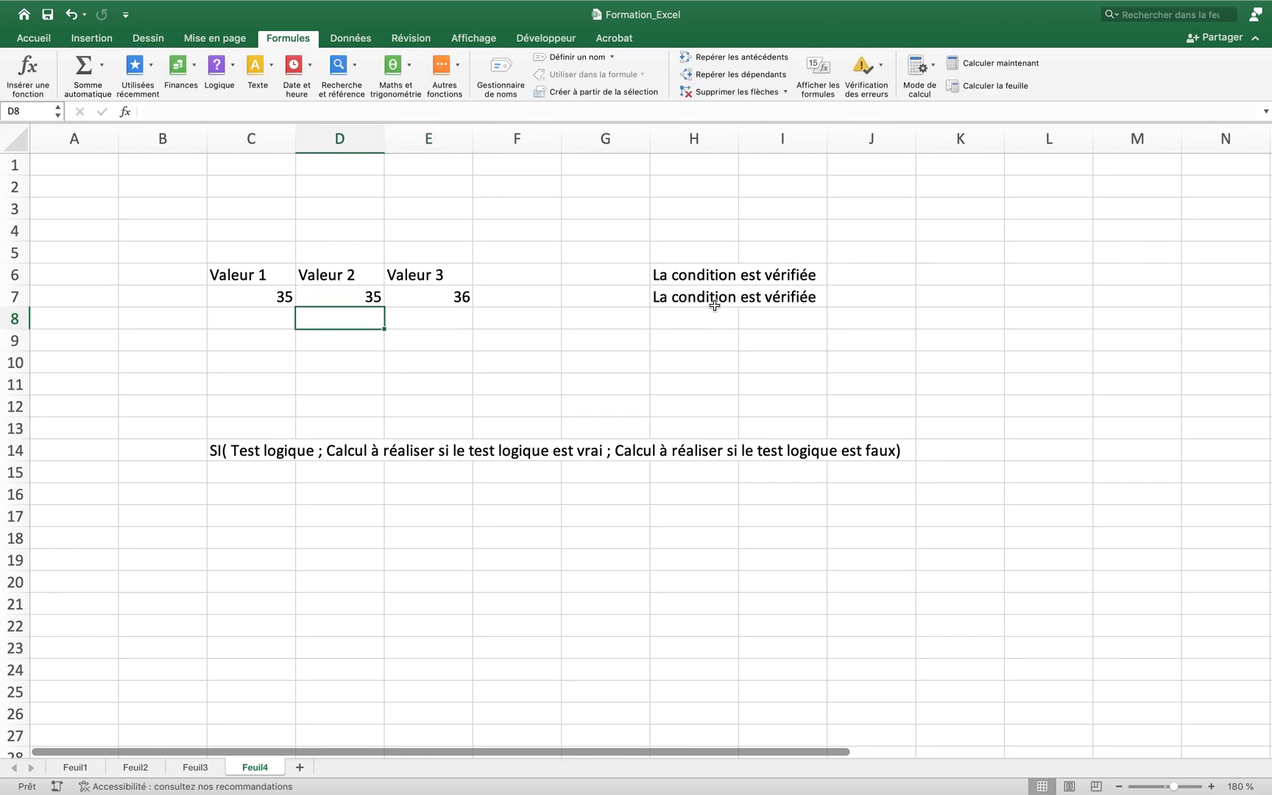
# Set the number under Valeur 2 in cell D7 to 30 and check the formula in H6.
pyautogui.click(339, 297)
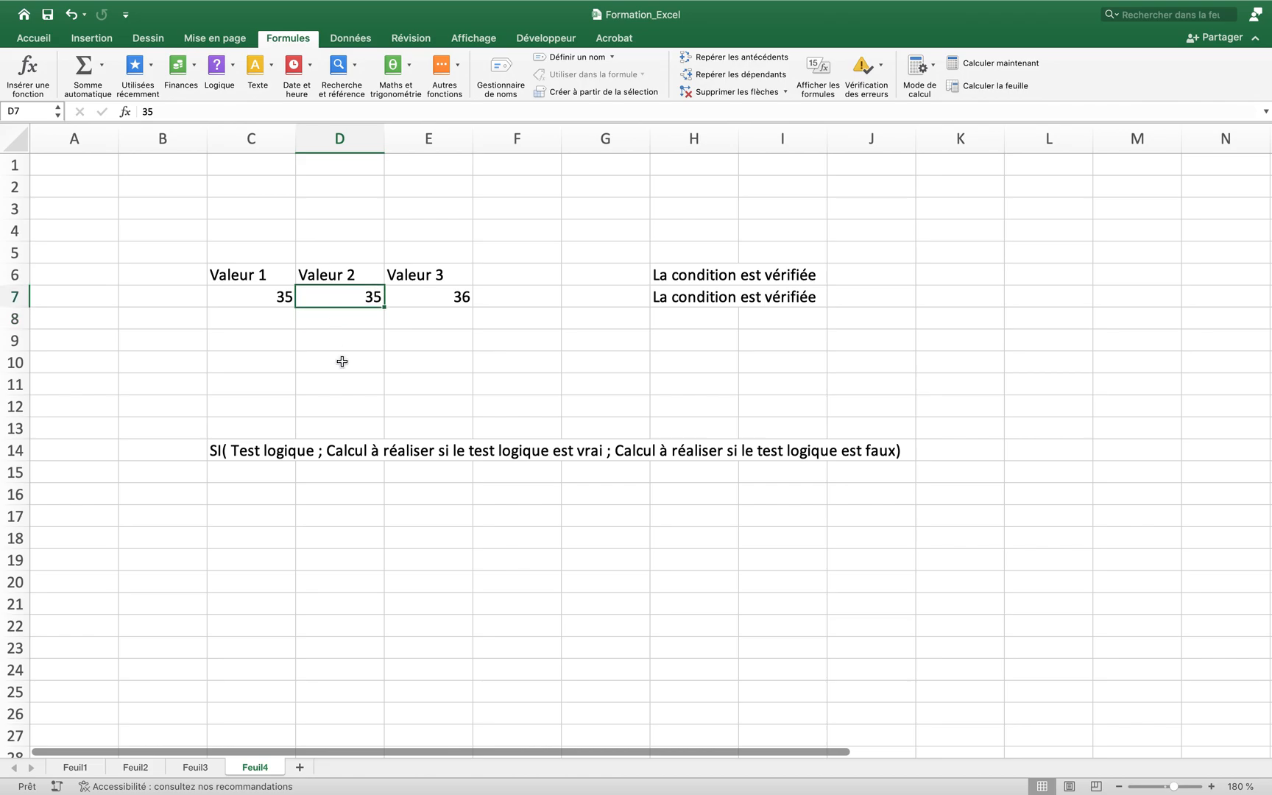
pyautogui.press('BackSpace')
pyautogui.write('30')
pyautogui.press('Return')
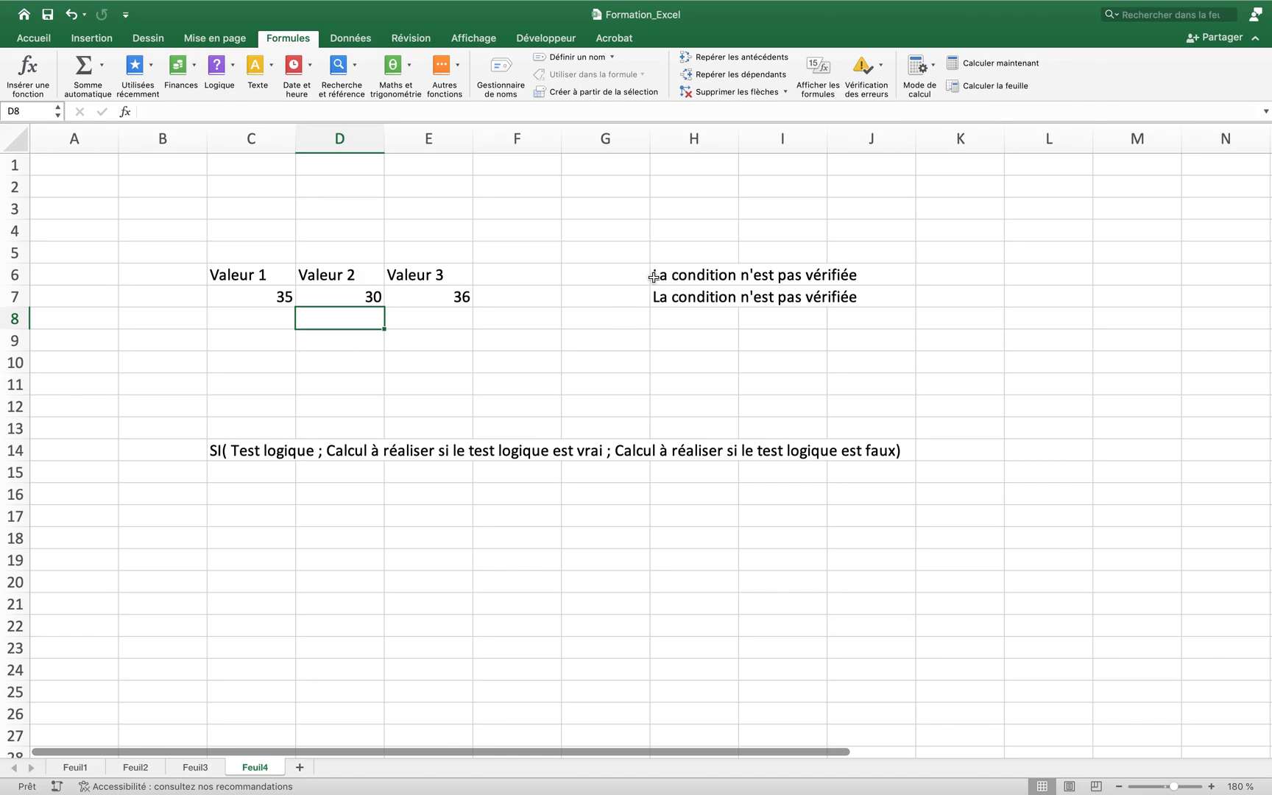
pyautogui.click(692, 278)
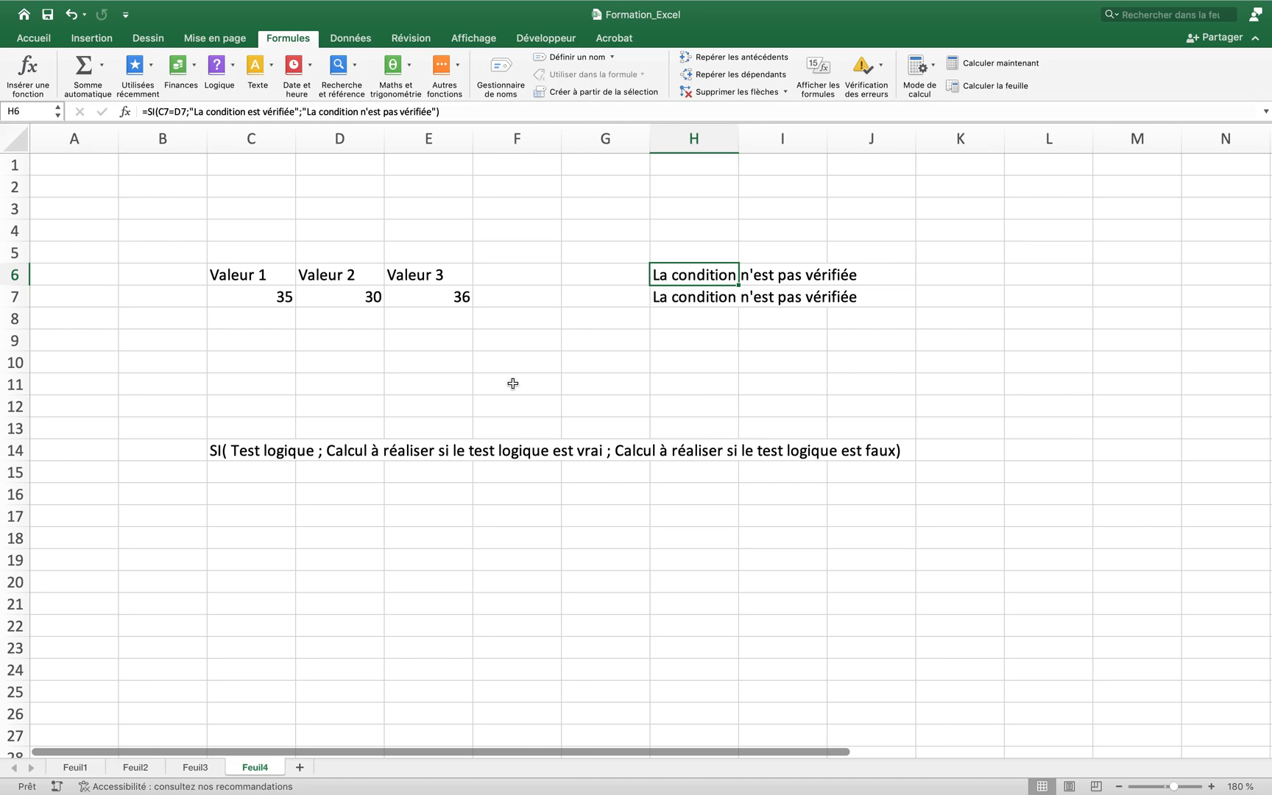
# Try the letter a as Valeur 2 in cell D7, and clear that cell.
pyautogui.click(352, 303)
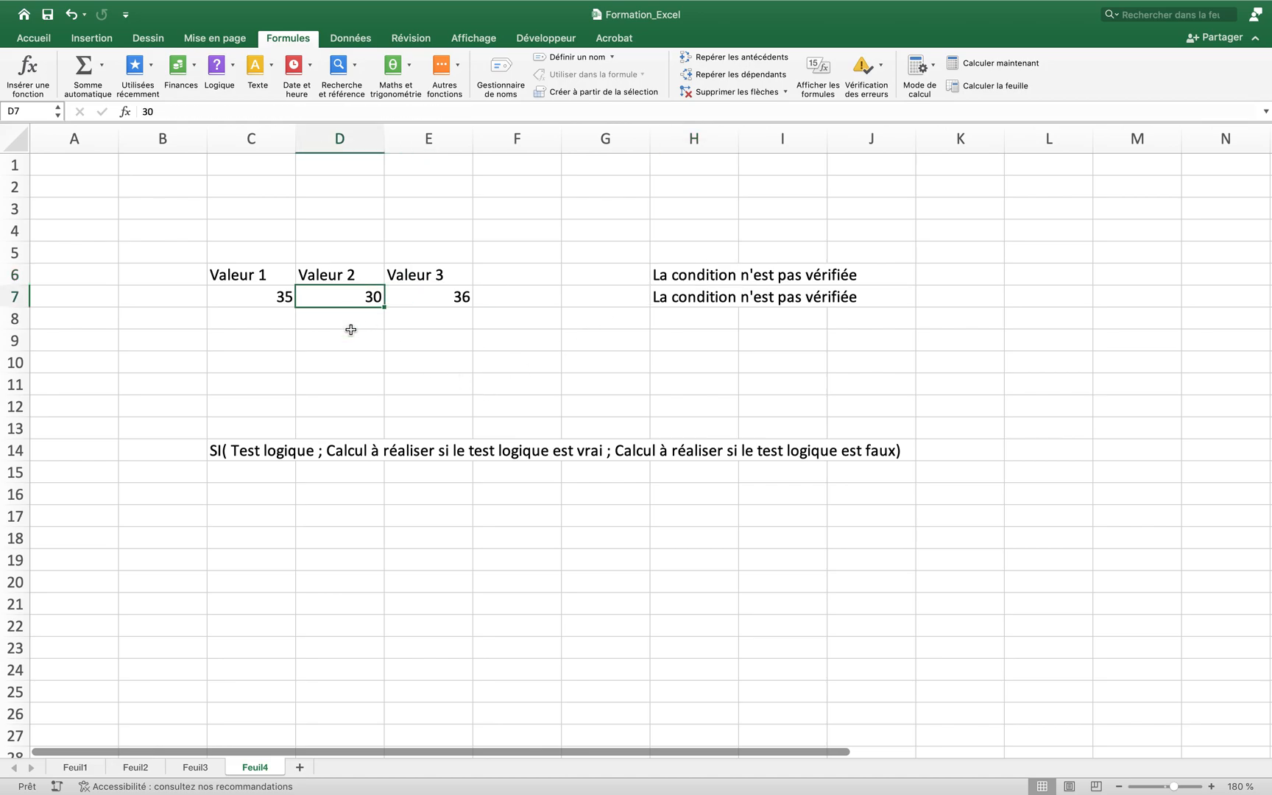
pyautogui.write('a')
pyautogui.press('Return')
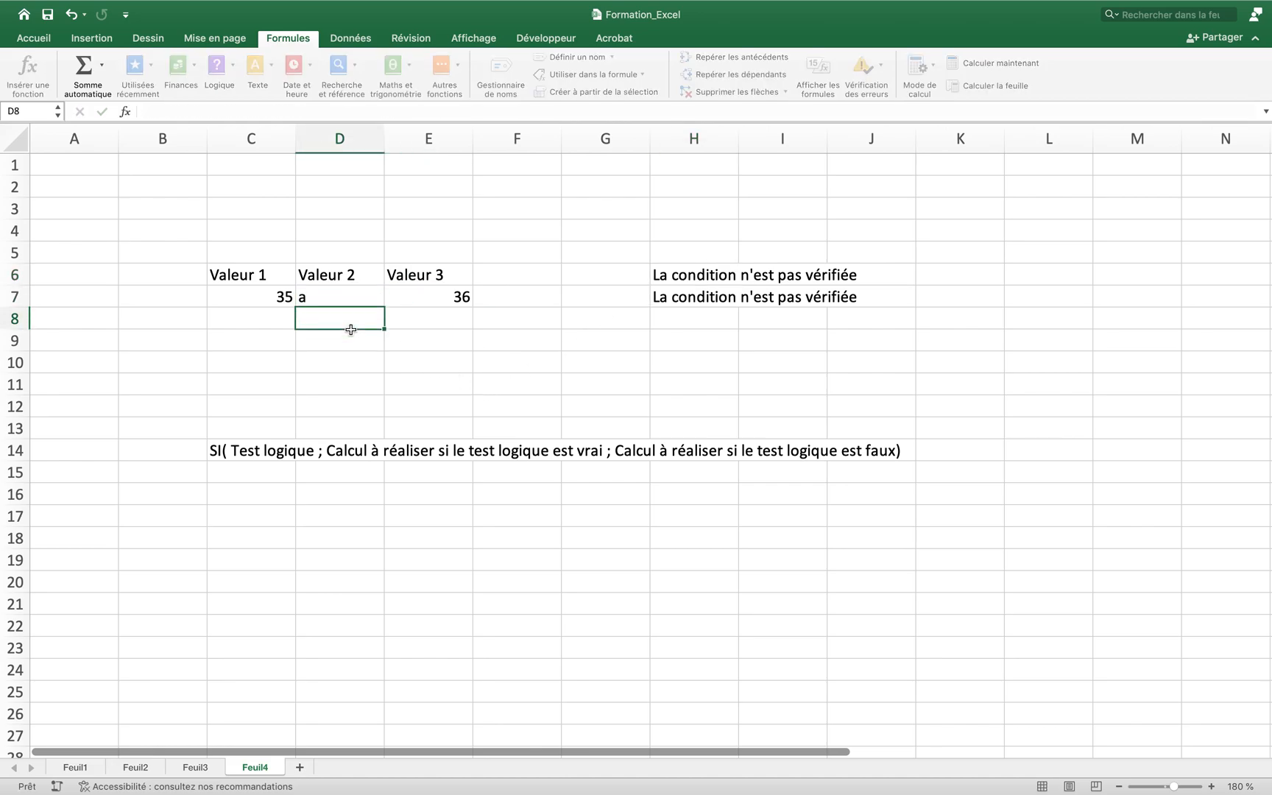
pyautogui.press('Up')
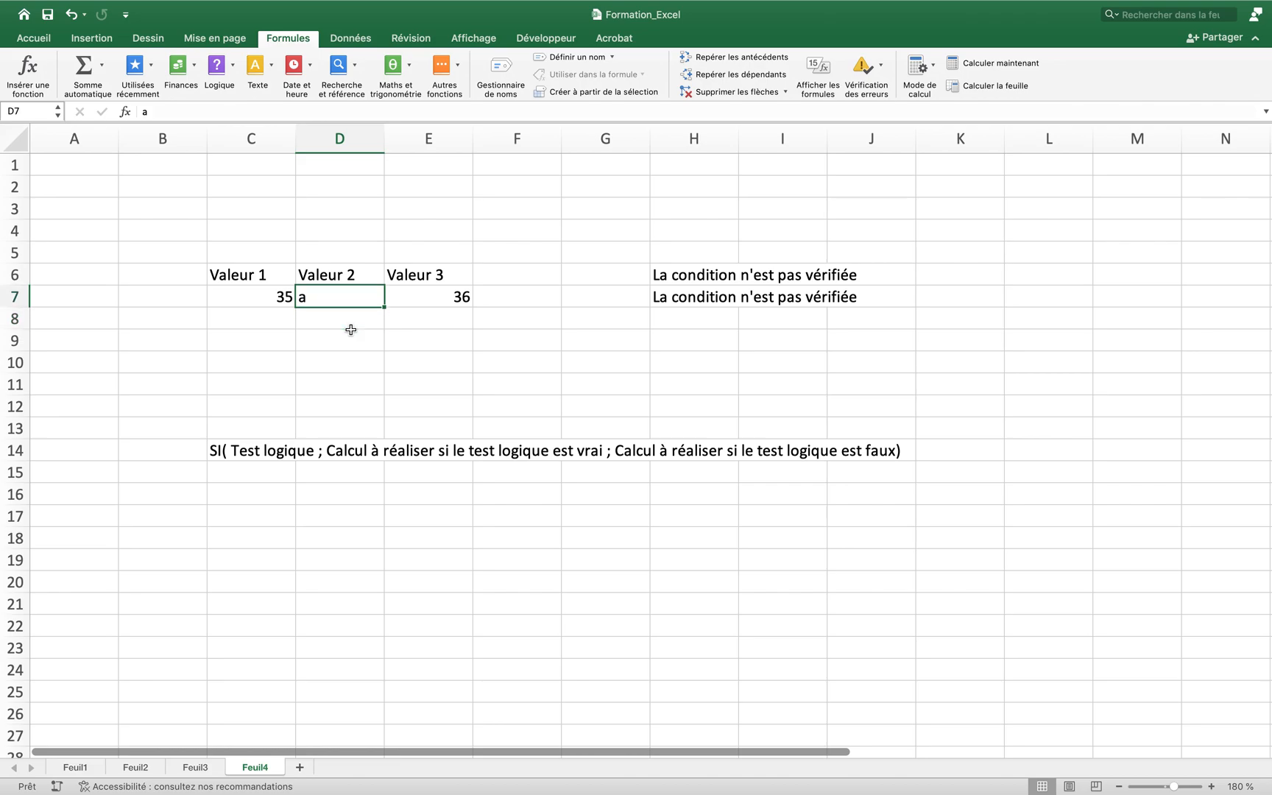
pyautogui.press('Delete')
# Enter the division =0/0 in cell D9 to produce an error value.
pyautogui.click(351, 333)
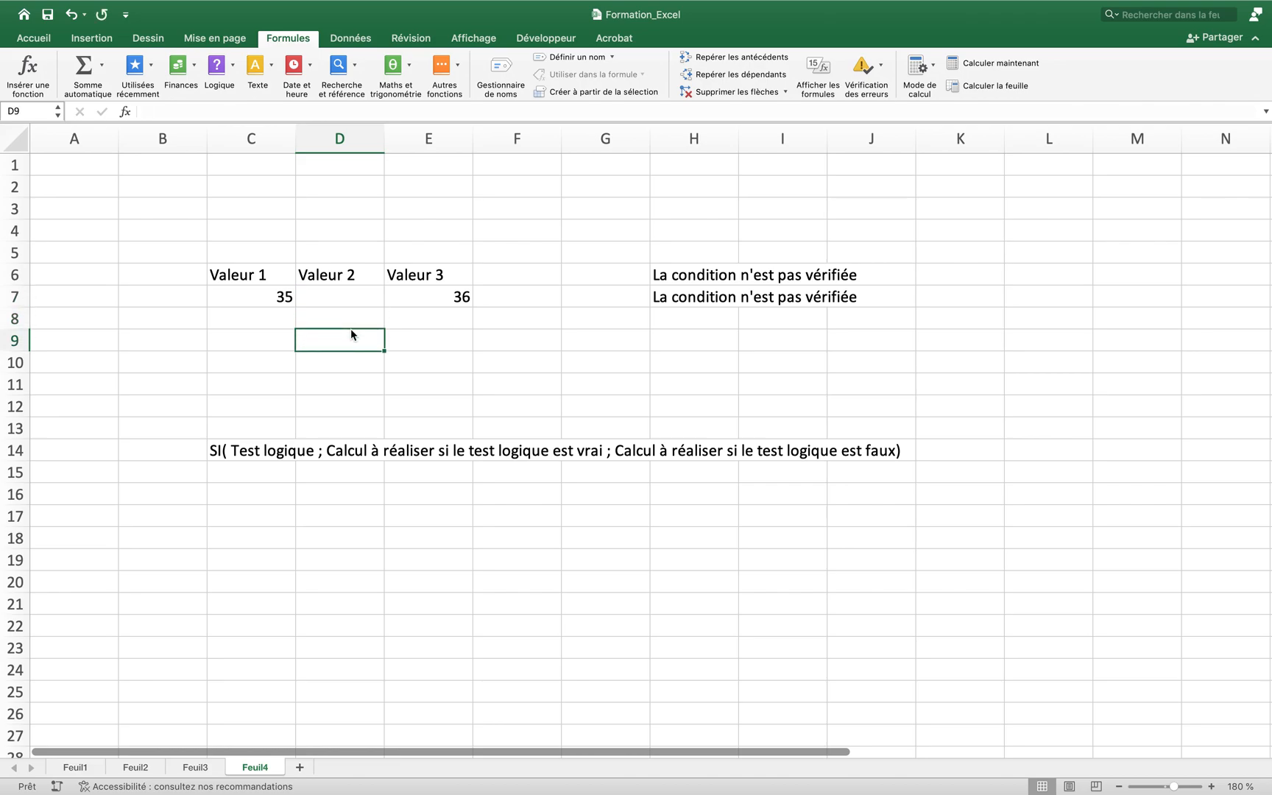
pyautogui.write('=0')
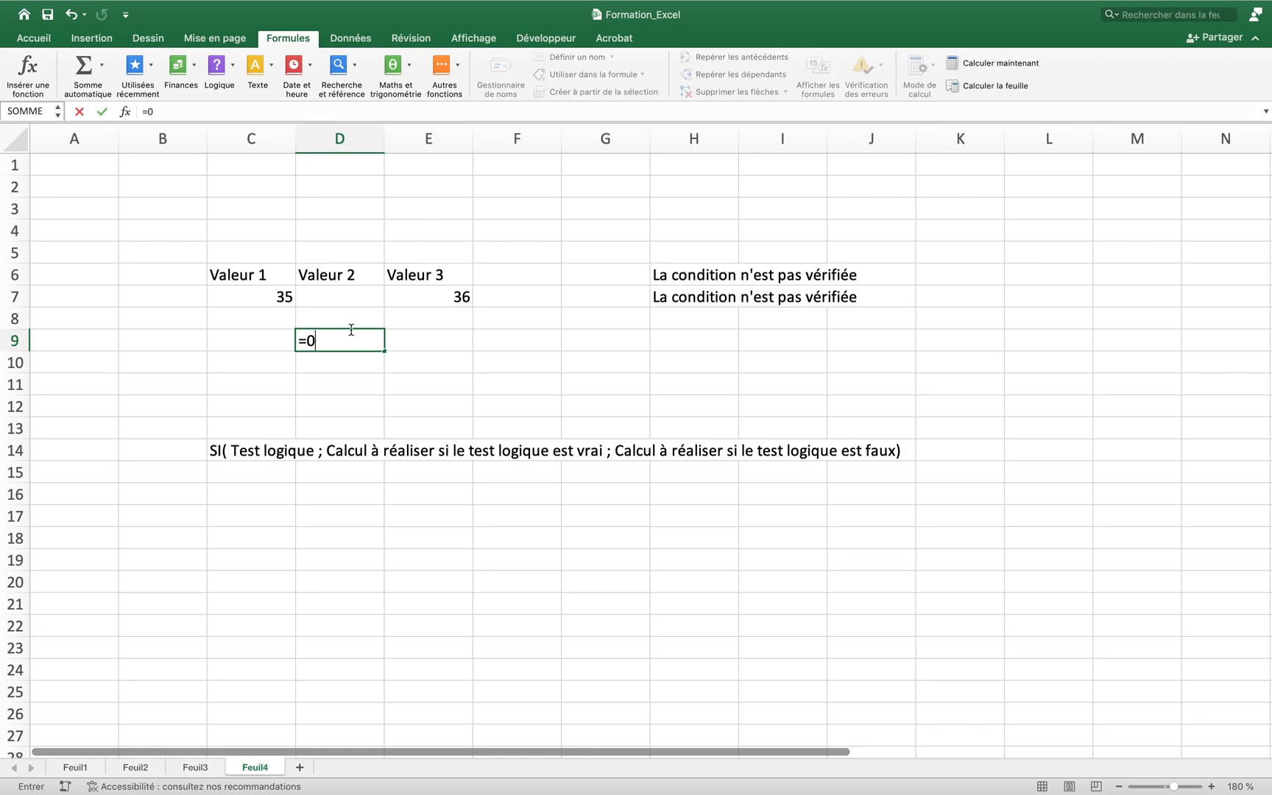
pyautogui.press('BackSpace')
pyautogui.write('0/0')
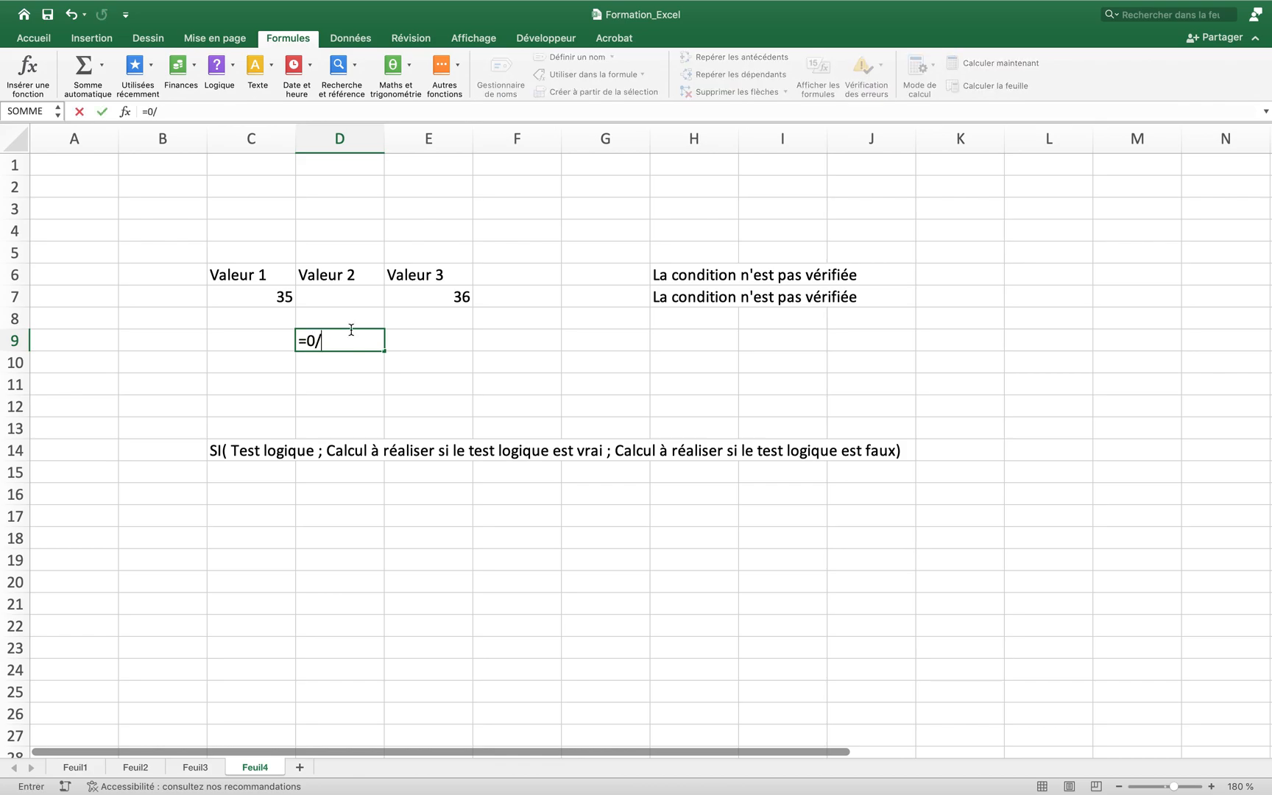
pyautogui.press('Return')
# Make cell D7 under Valeur 2 refer to the error cell with the formula =D9.
pyautogui.press('Up')
pyautogui.press('Up')
pyautogui.press('Up')
pyautogui.write('=')
pyautogui.click(352, 335)
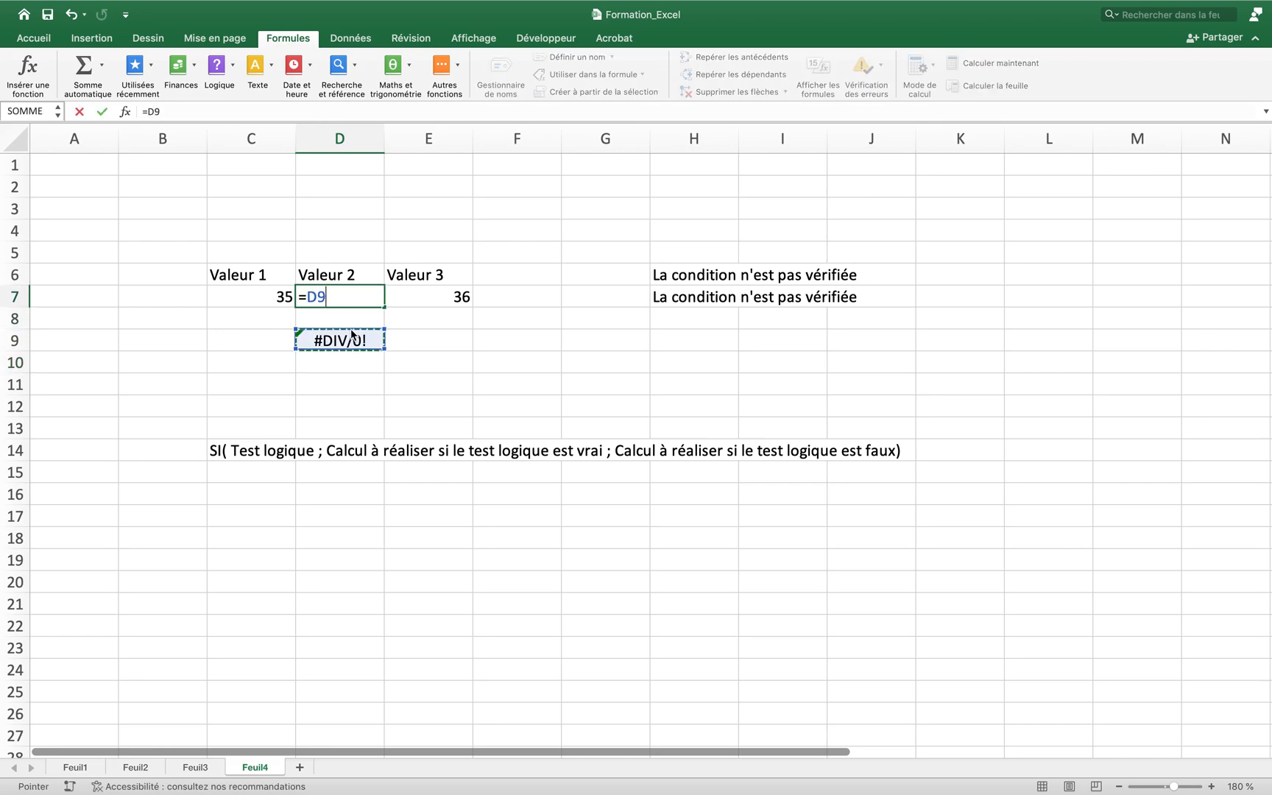
pyautogui.press('Return')
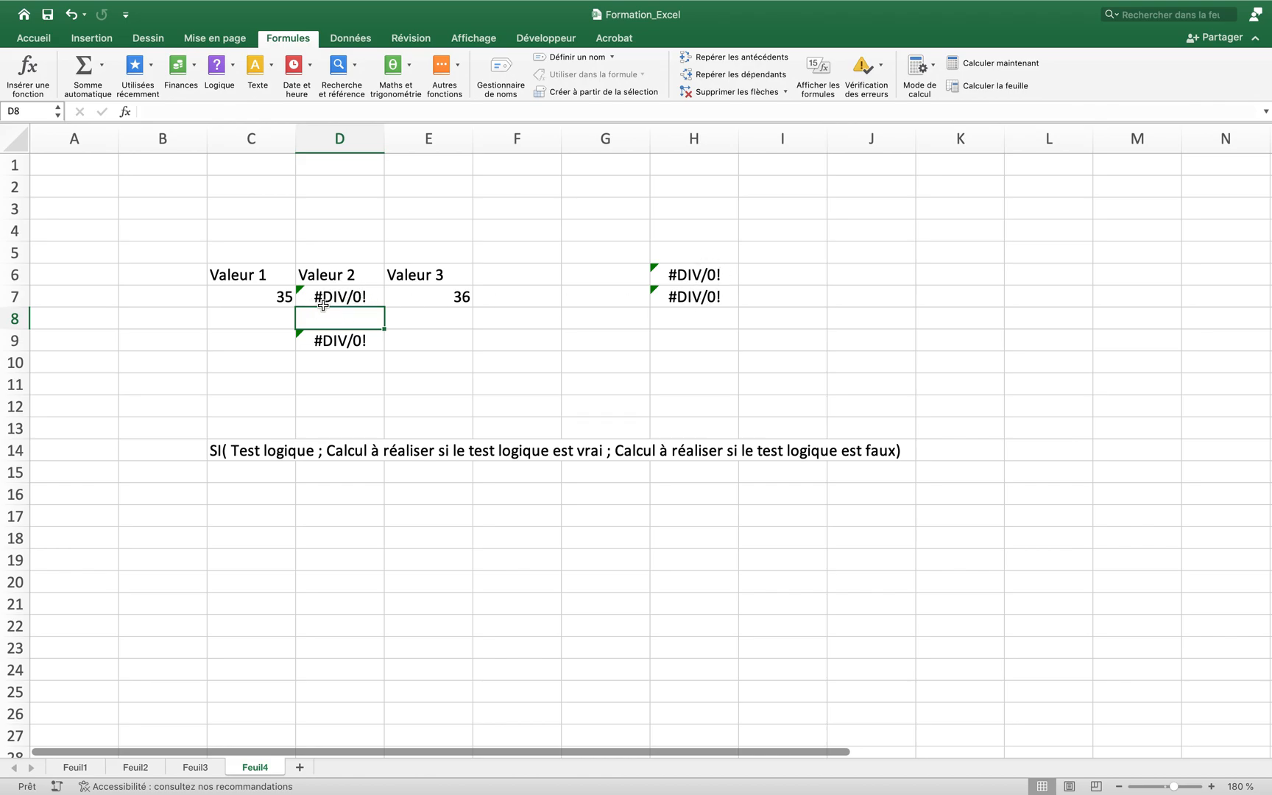
pyautogui.click(683, 275)
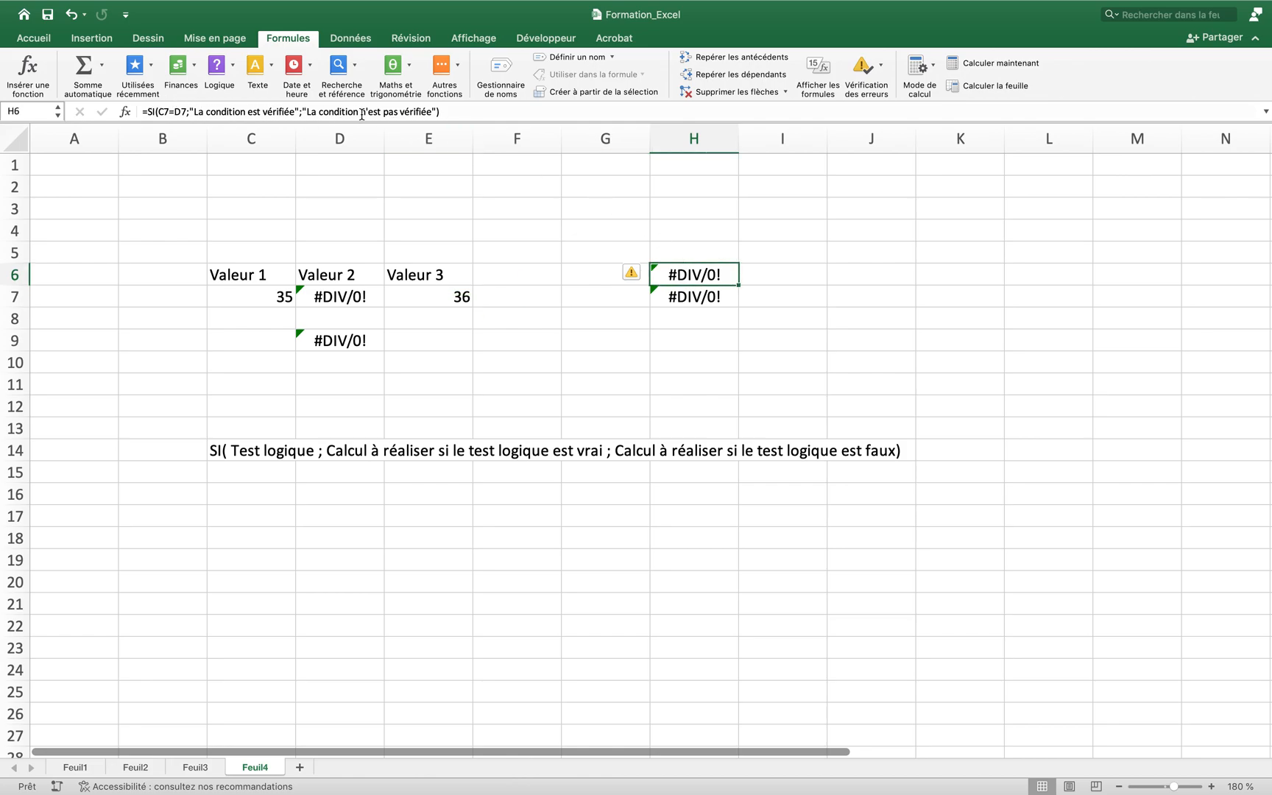
pyautogui.click(155, 112)
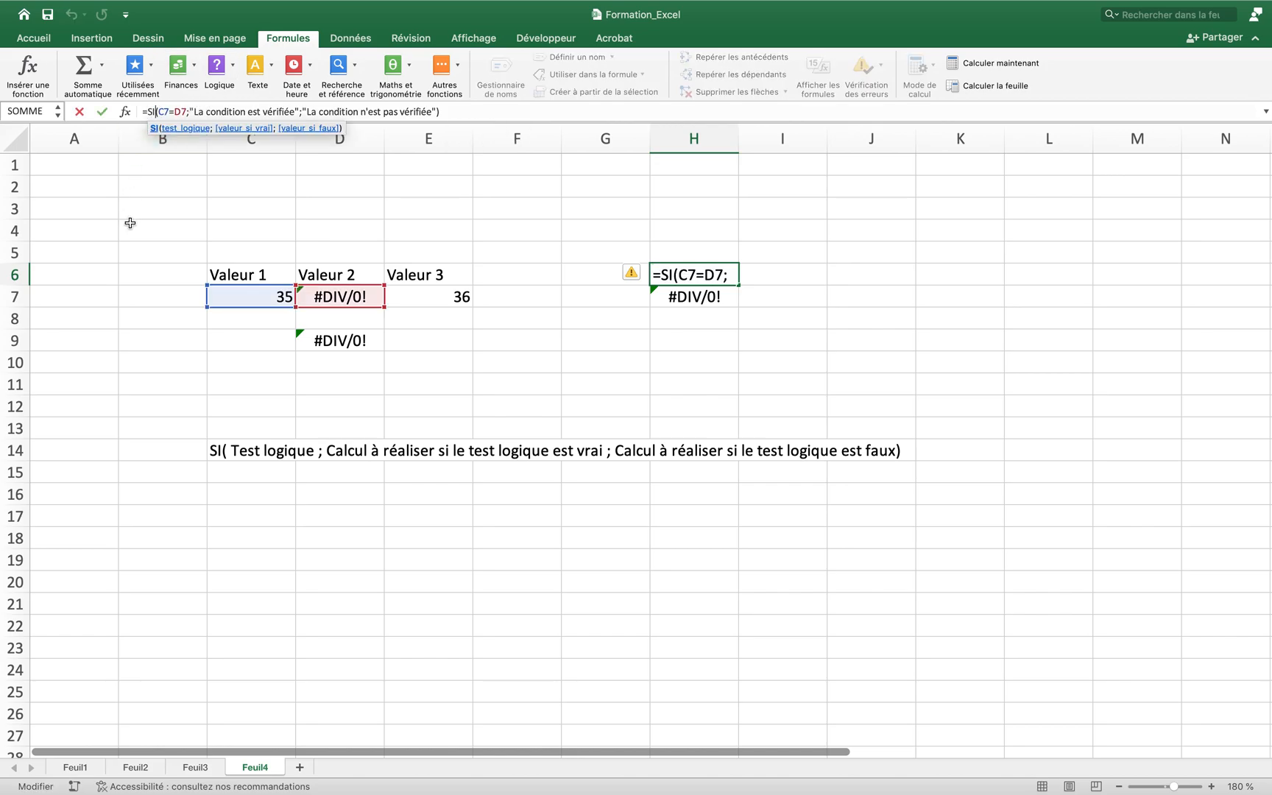
pyautogui.write('err')
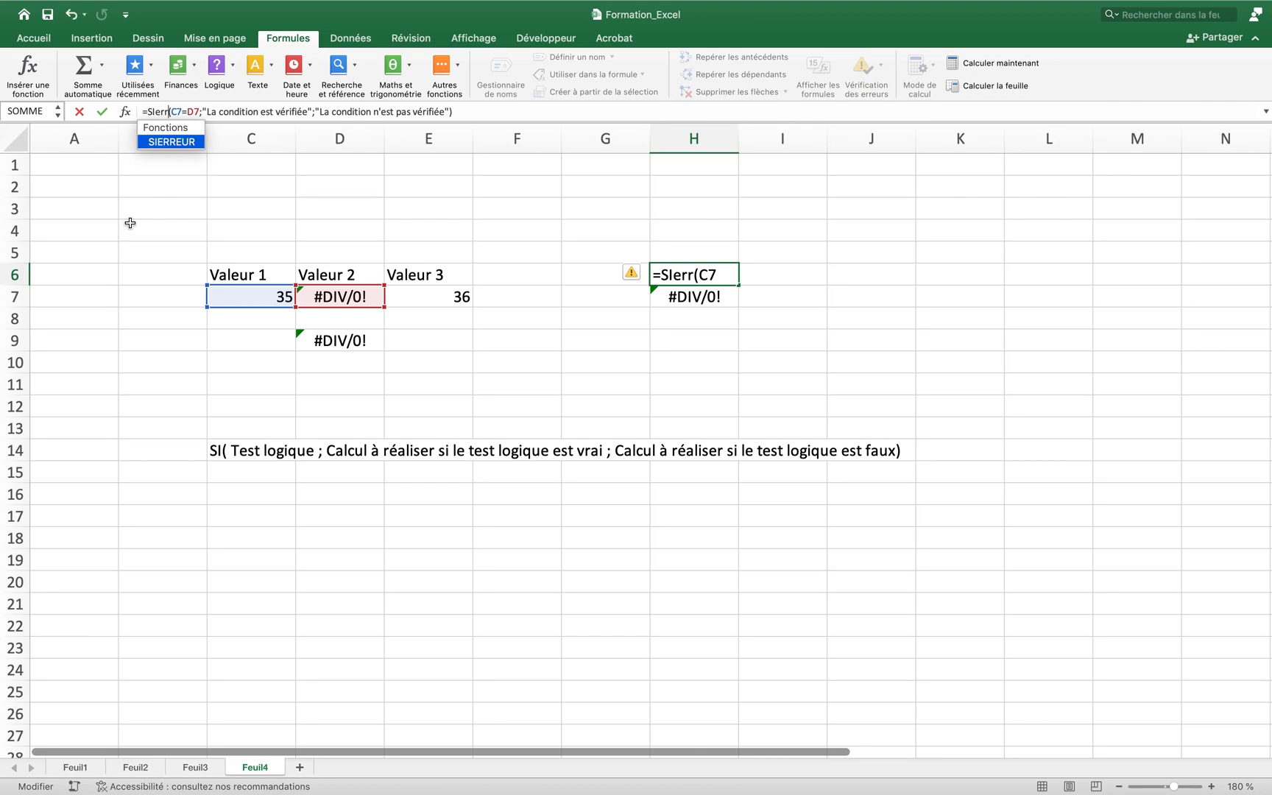
pyautogui.write('eur')
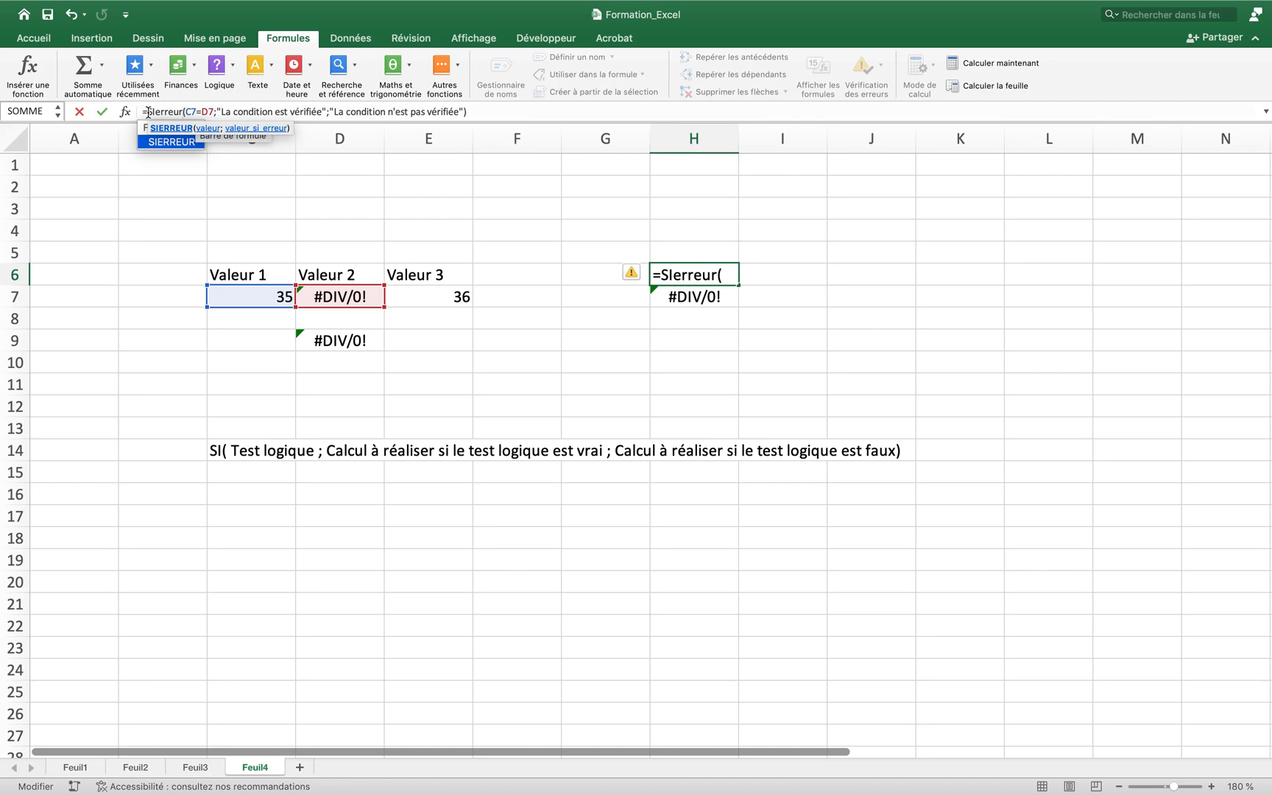
pyautogui.moveTo(155, 113); pyautogui.dragTo(171, 112)
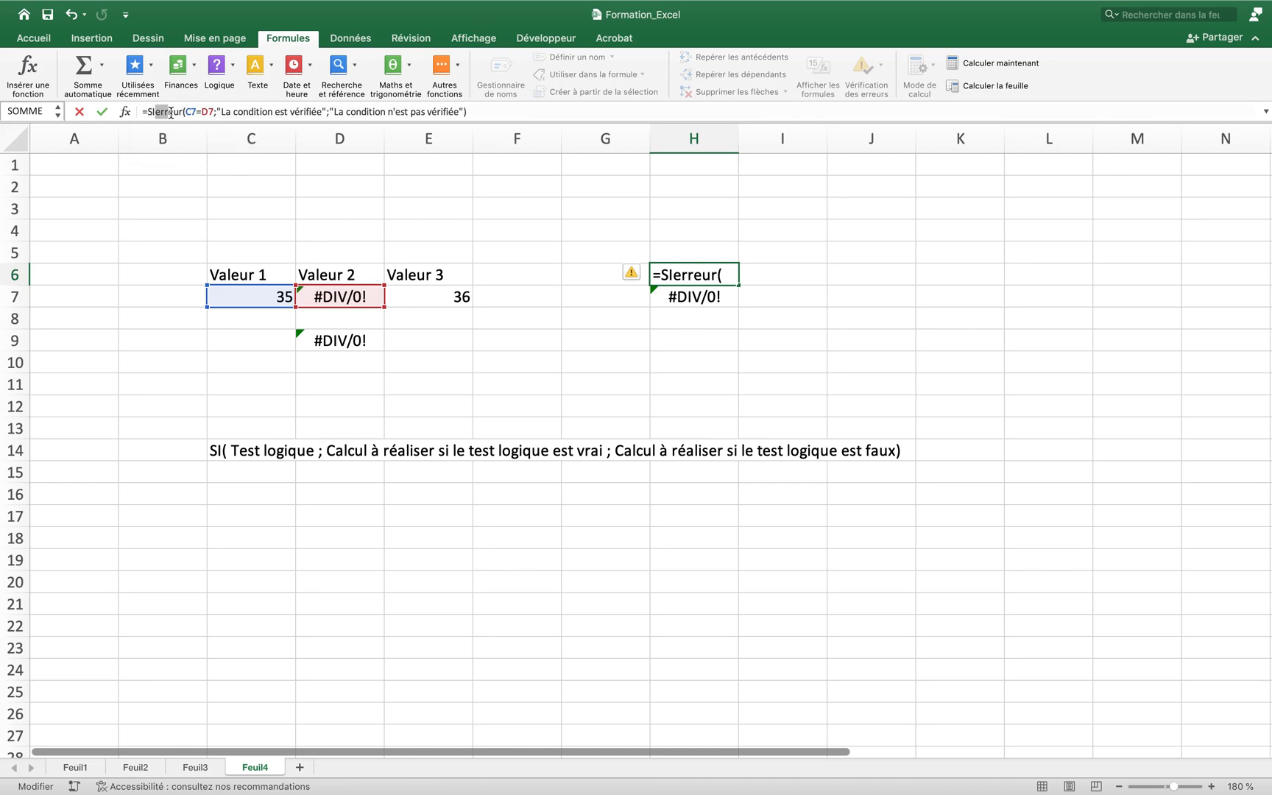
pyautogui.press('BackSpace')
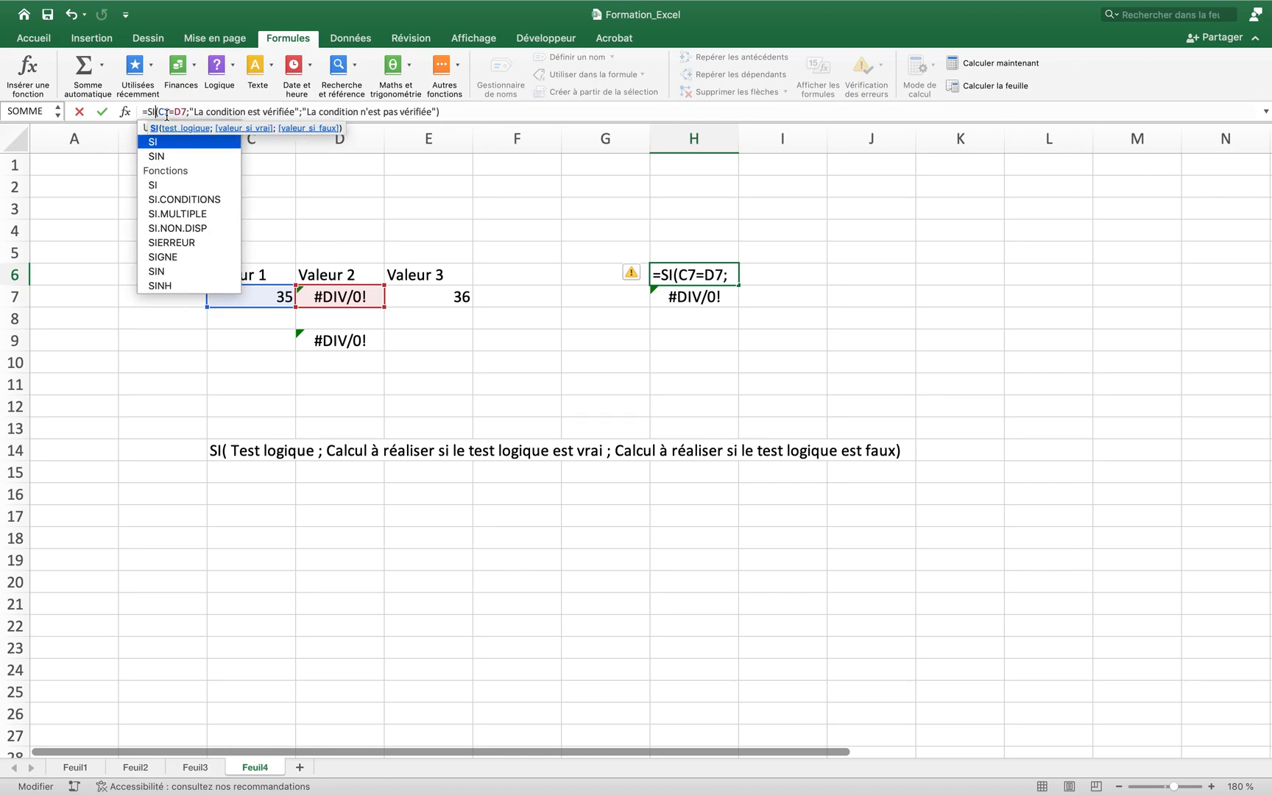
# Wrap the SI formula in H6 in SIERREUR, with "Il y a une erreur, nécessité de corriger les données" as the value for errors.
pyautogui.click(148, 113)
pyautogui.write('sierreur')
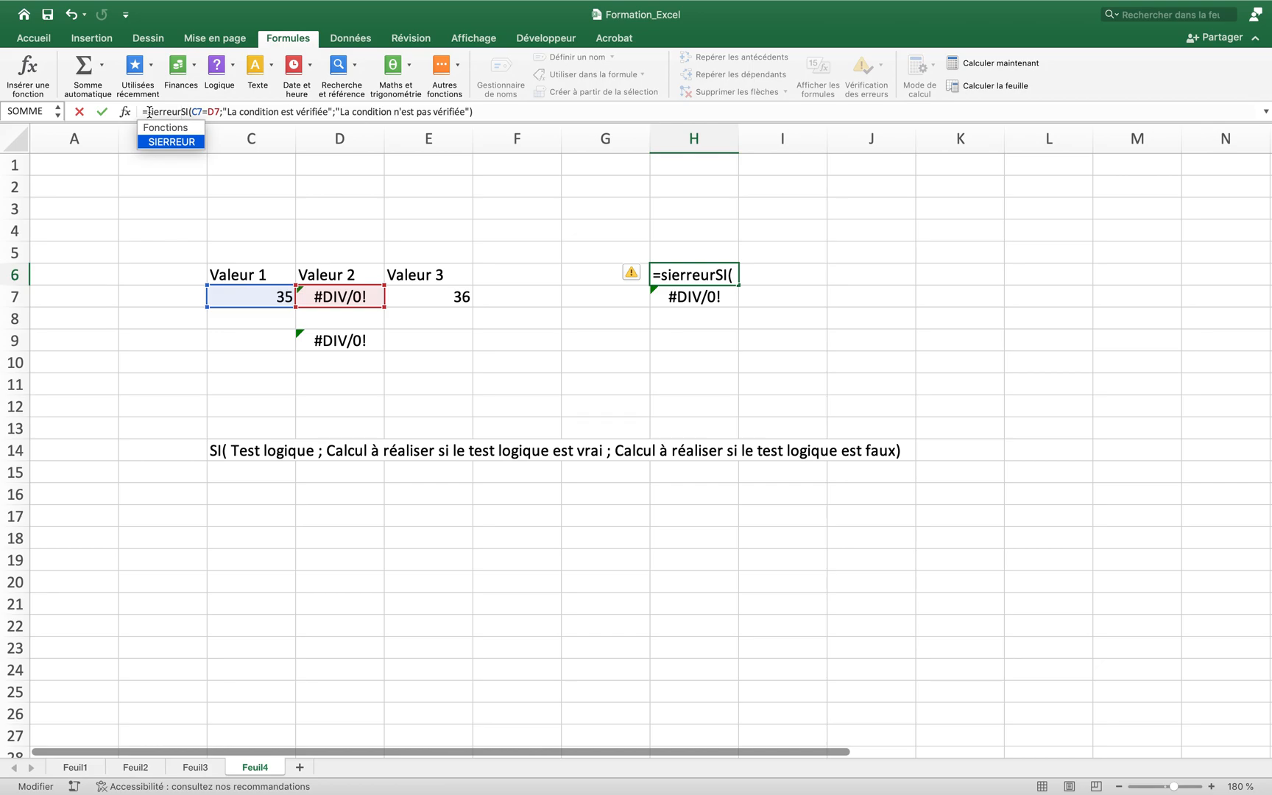
pyautogui.write('(')
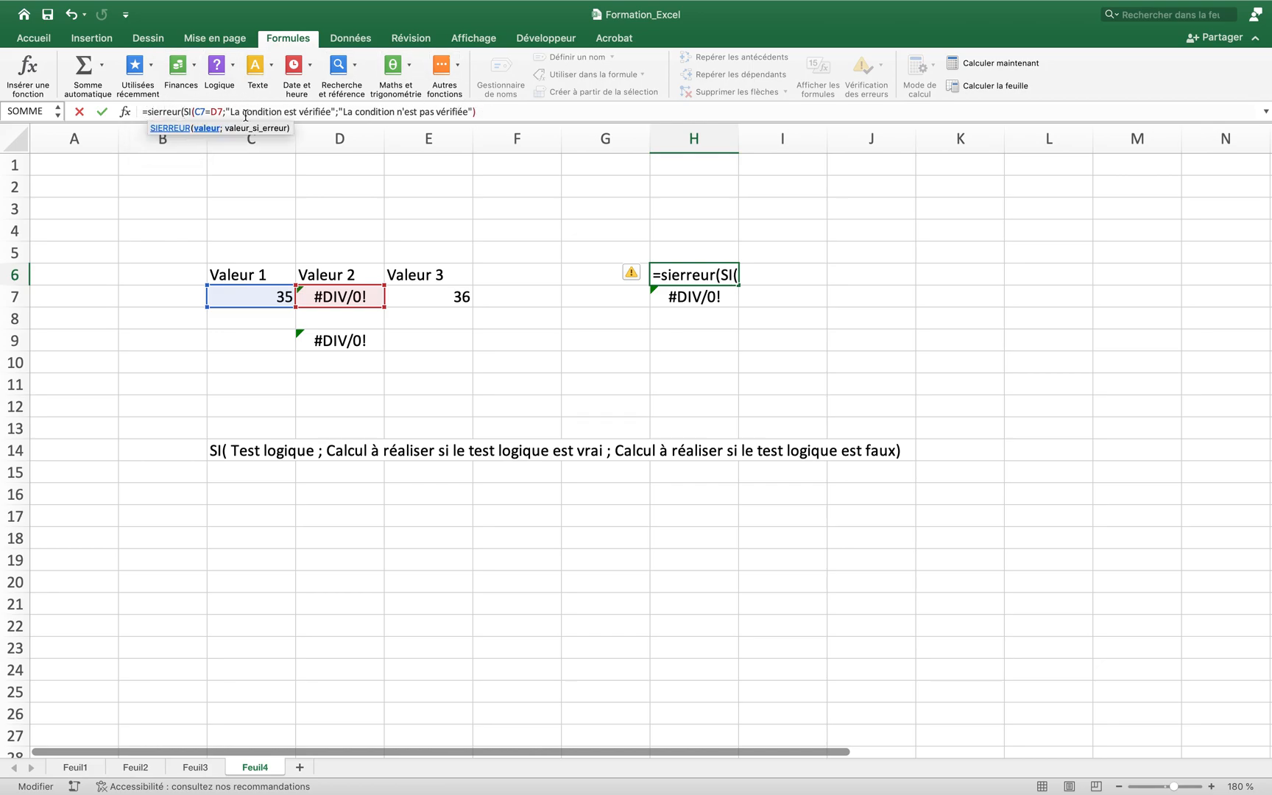
pyautogui.click(493, 112)
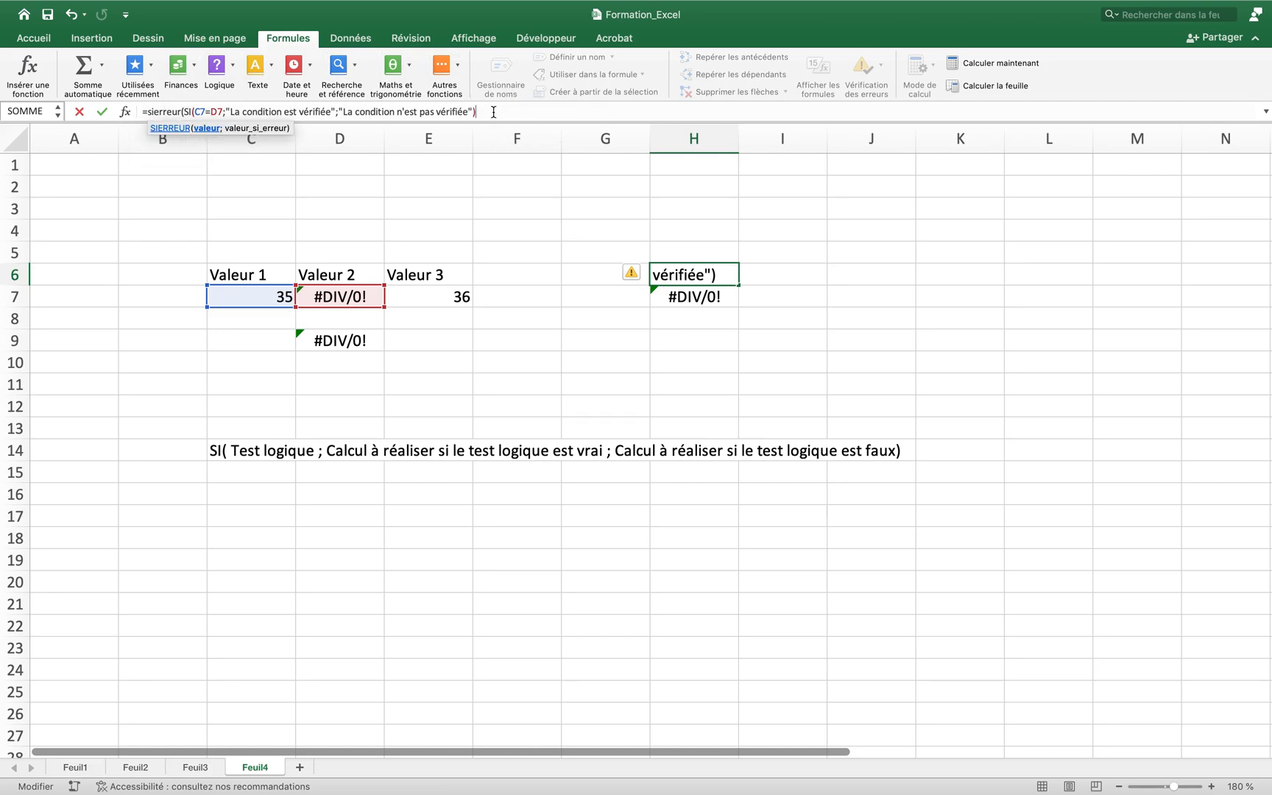
pyautogui.write(';')
pyautogui.write('"')
pyautogui.write('Il y a une r')
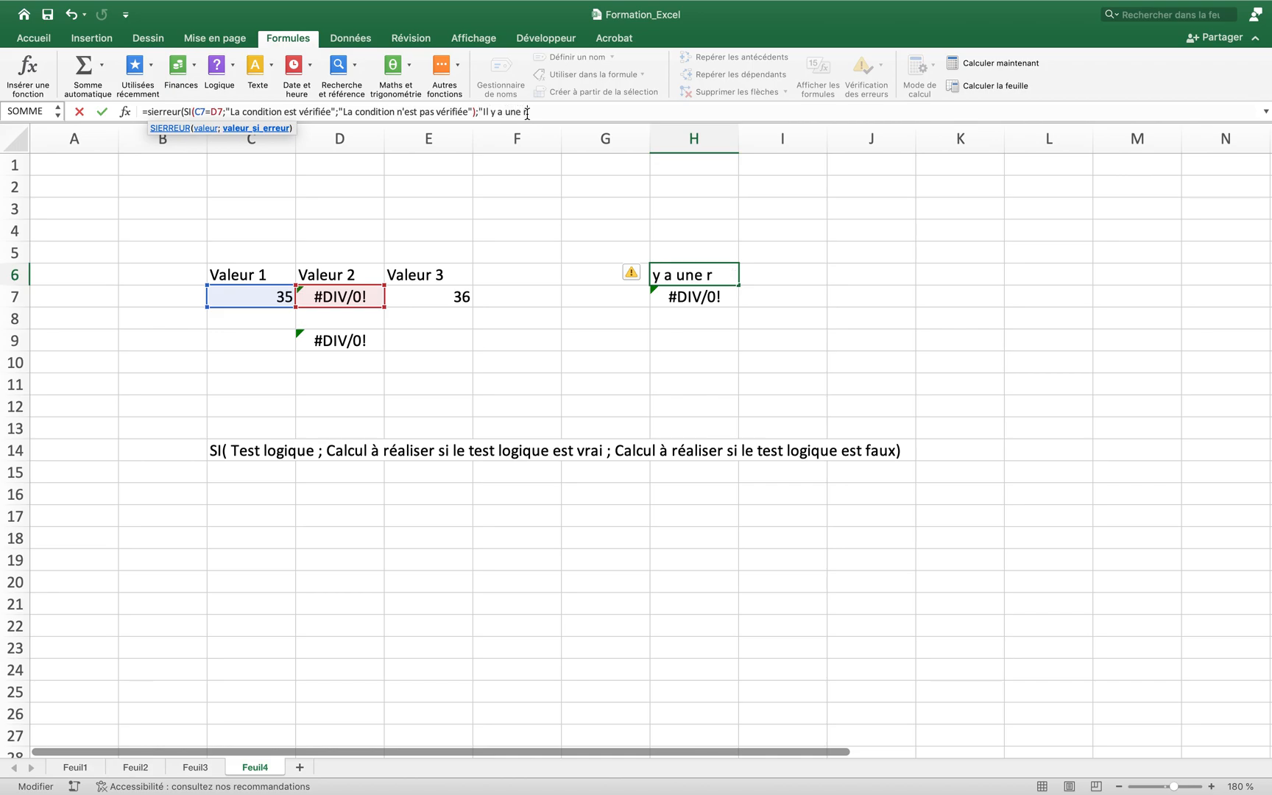
pyautogui.press('BackSpace')
pyautogui.write('erreur, nécessité de corriger l')
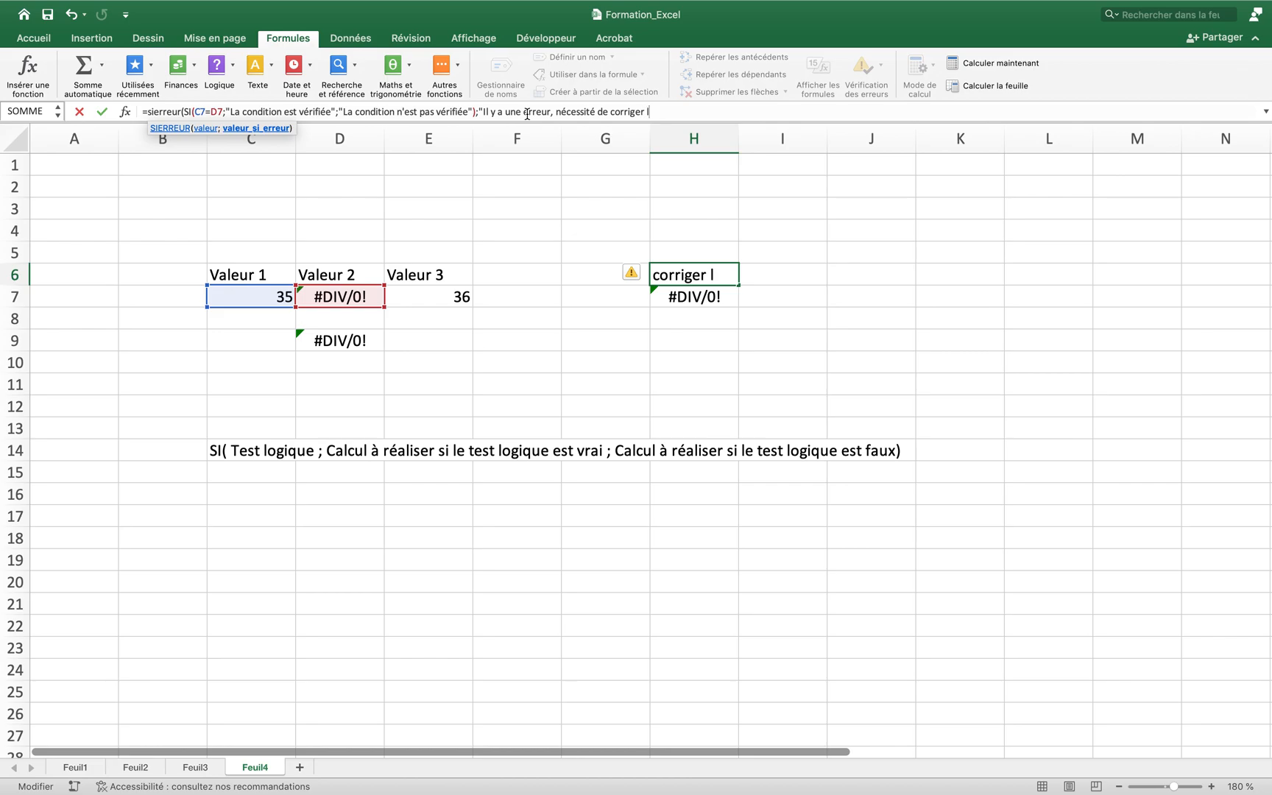
pyautogui.write('es données")')
pyautogui.press('Return')
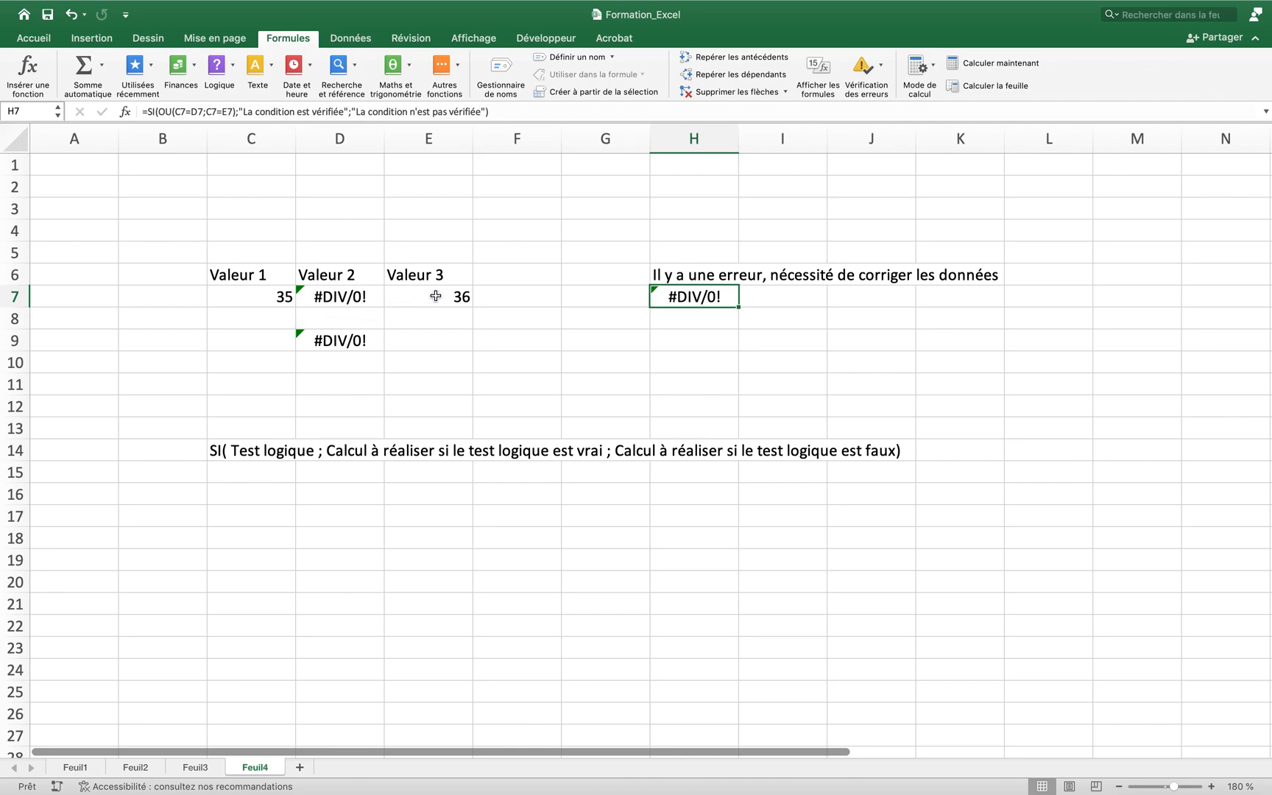
# Set Valeur 2 in cell D7 to 3 and Valeur 3 in cell E7 to 35, and check the formula in H7.
pyautogui.click(340, 300)
pyautogui.write('3')
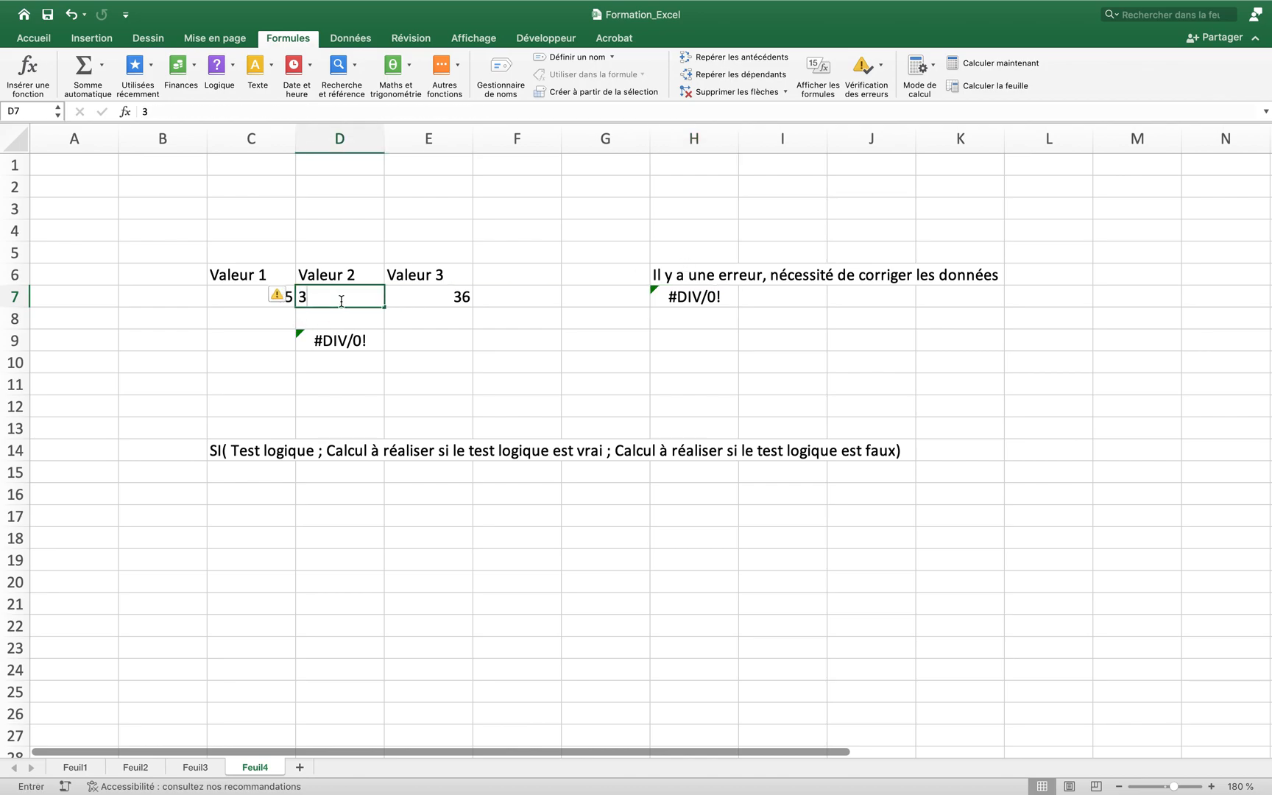
pyautogui.press('Return')
pyautogui.click(448, 295)
pyautogui.write('35')
pyautogui.press('Return')
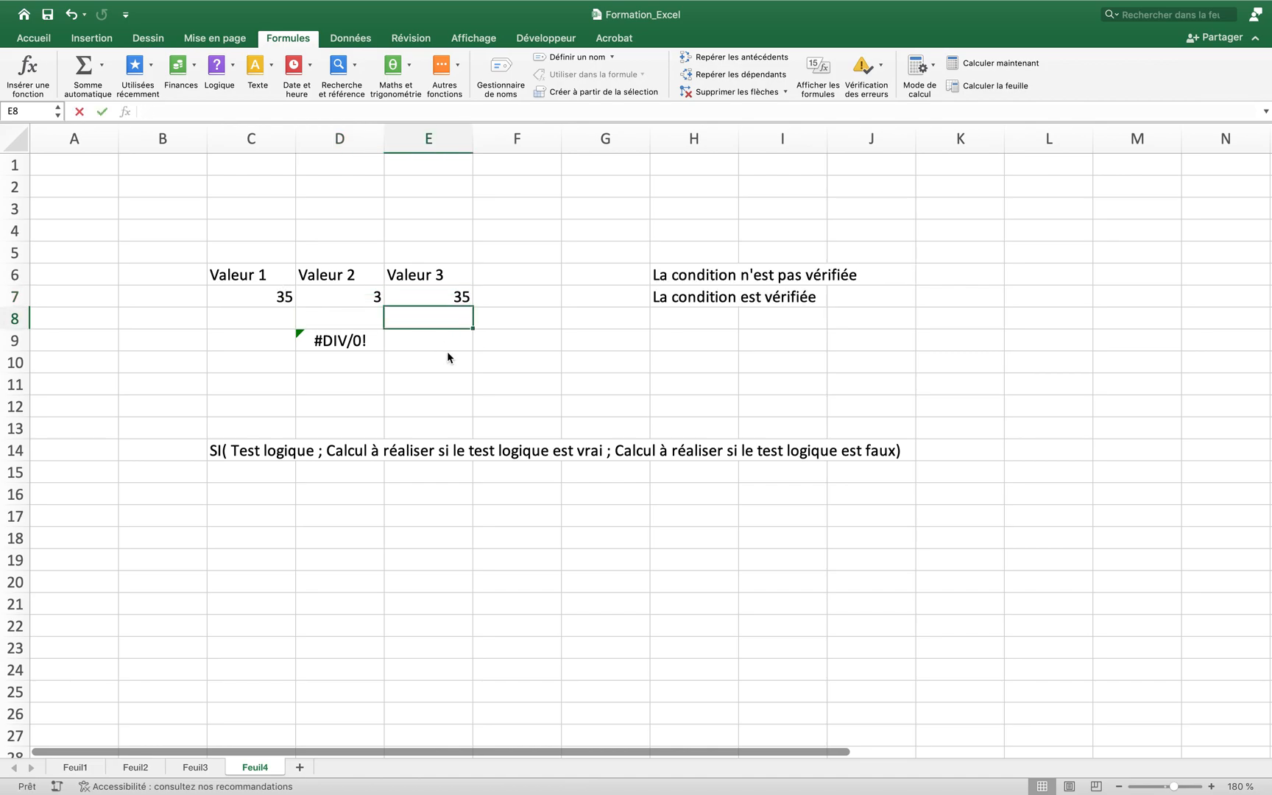
pyautogui.click(703, 302)
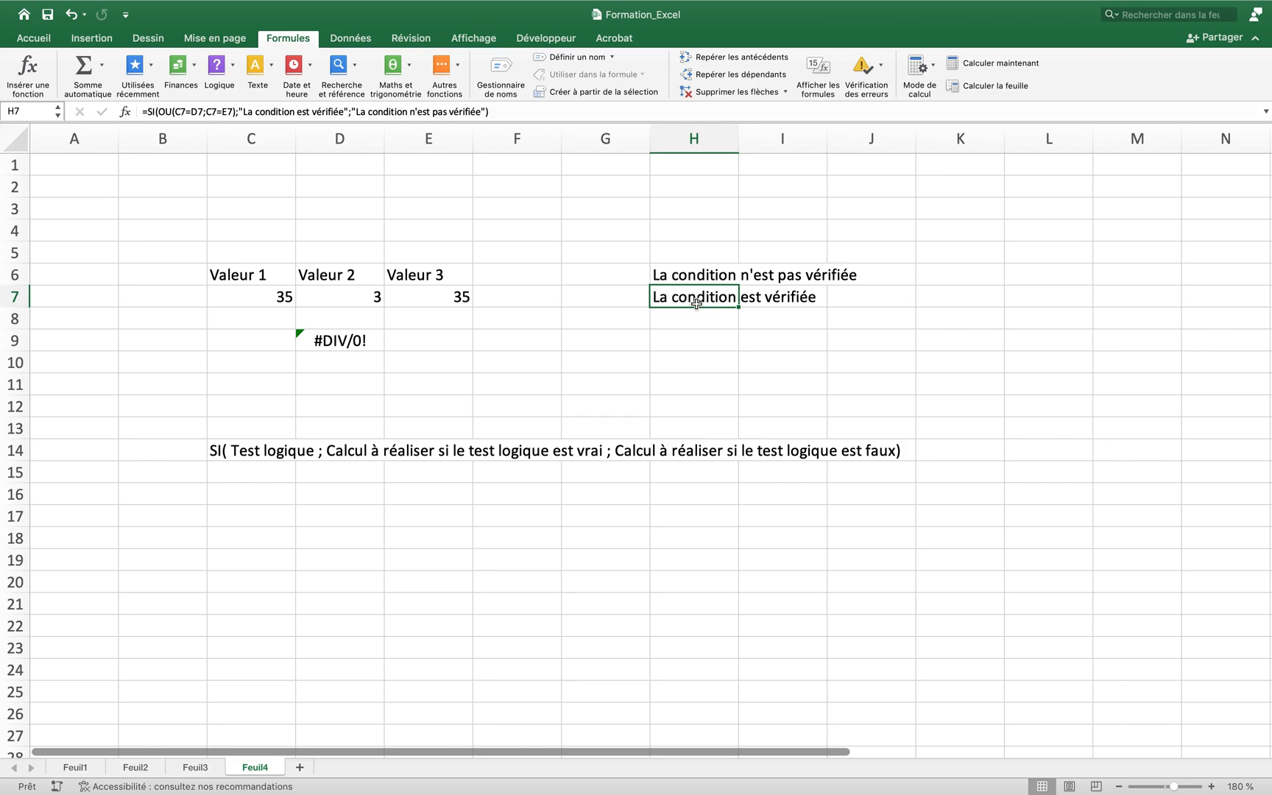
pyautogui.click(663, 368)
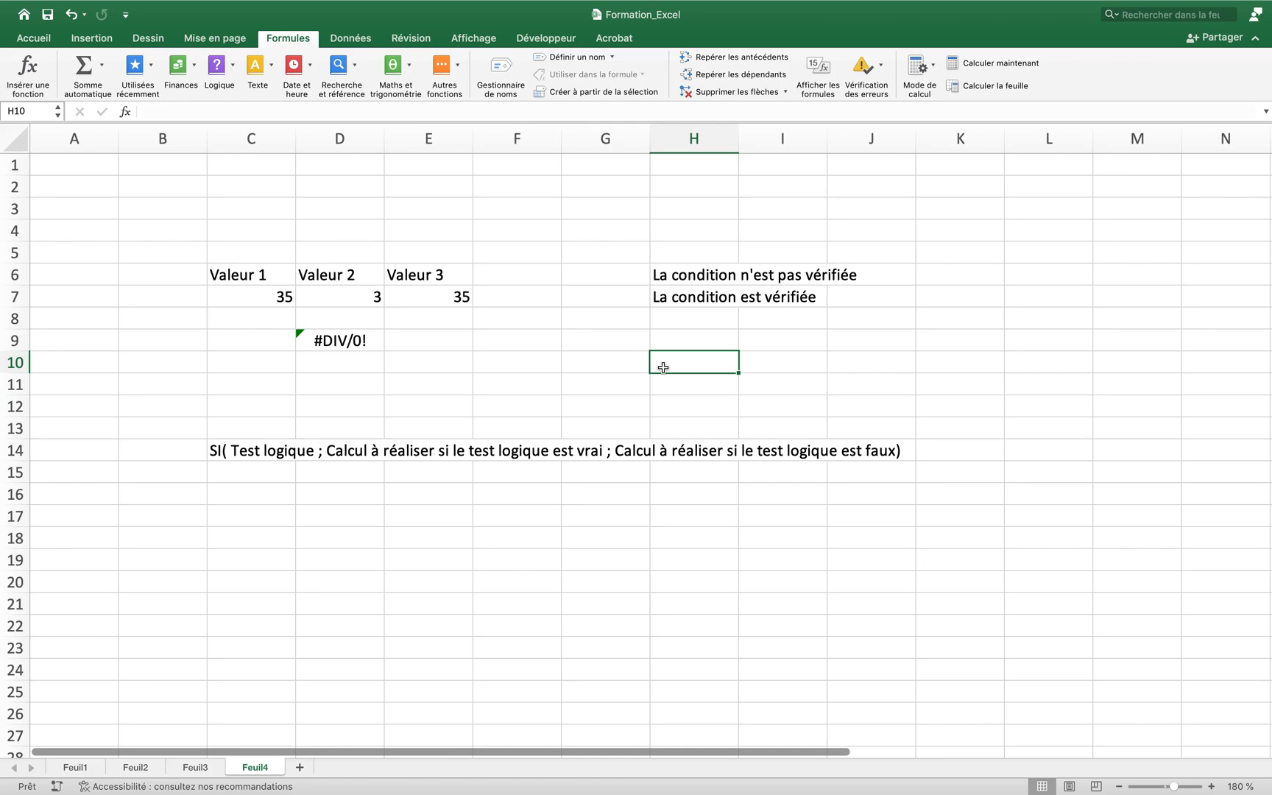
pyautogui.click(883, 358)
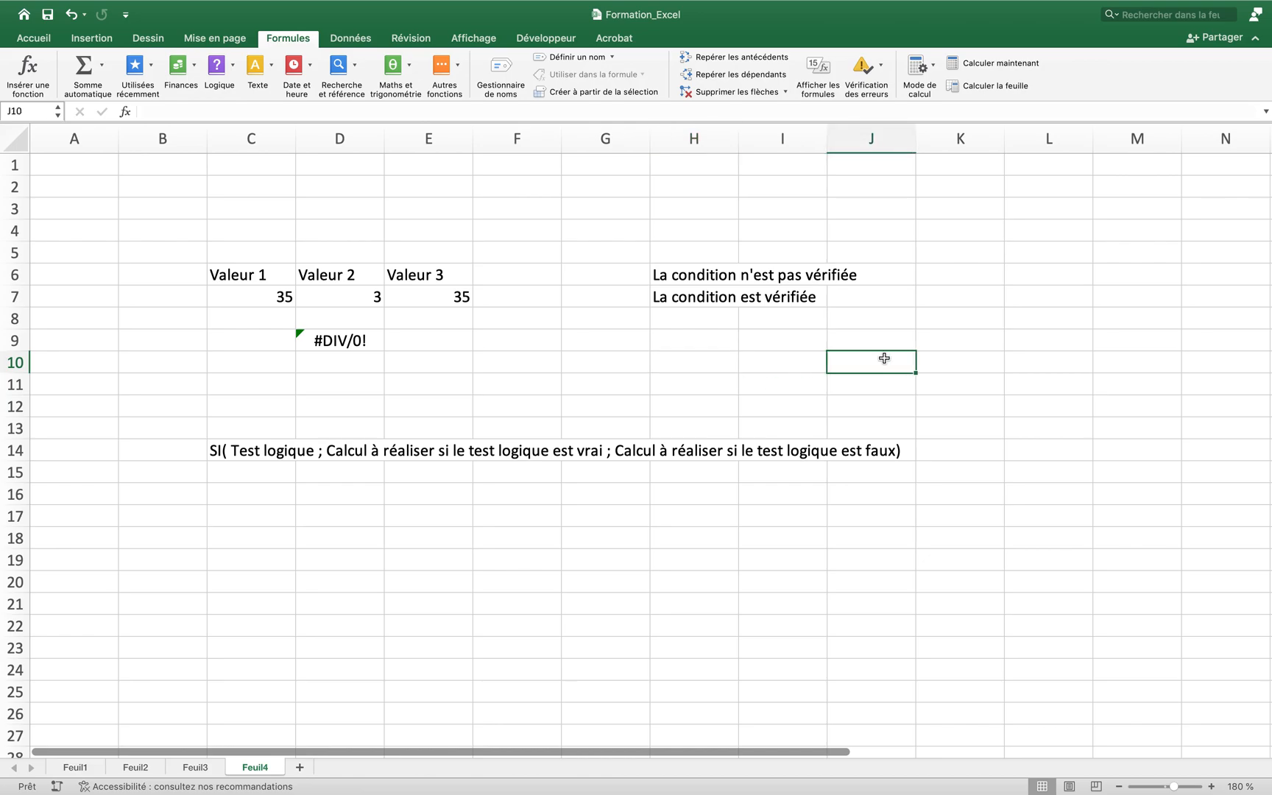